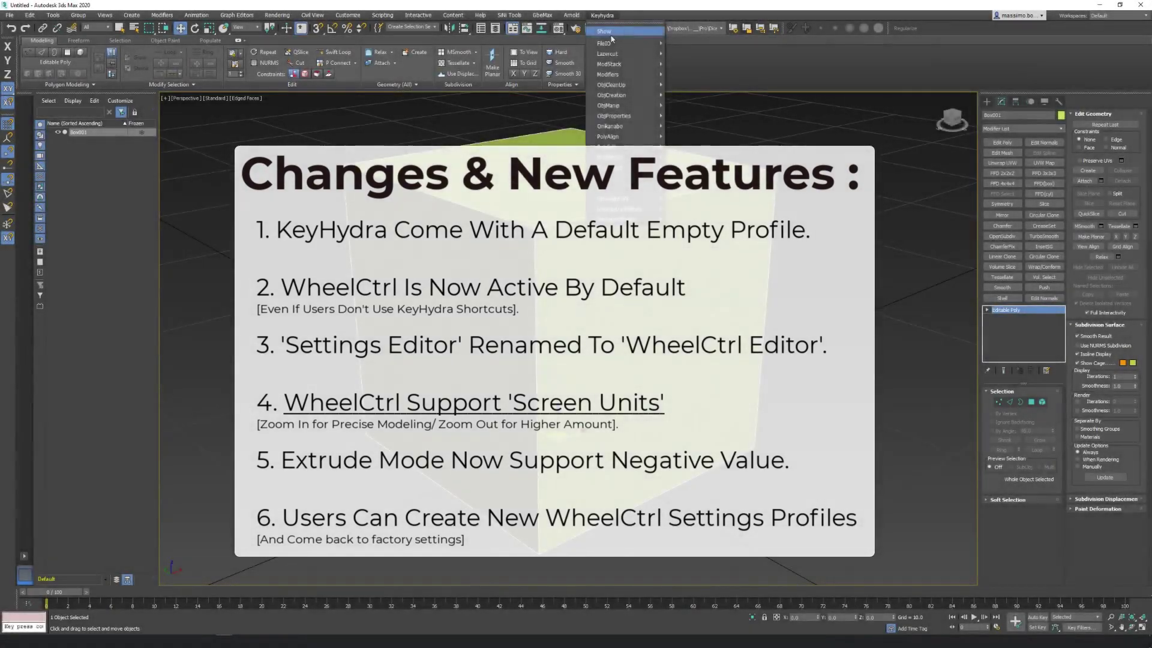
Step: Close the Keyhydra Editor and select the box's top face in Polygon mode
left_click(611, 36)
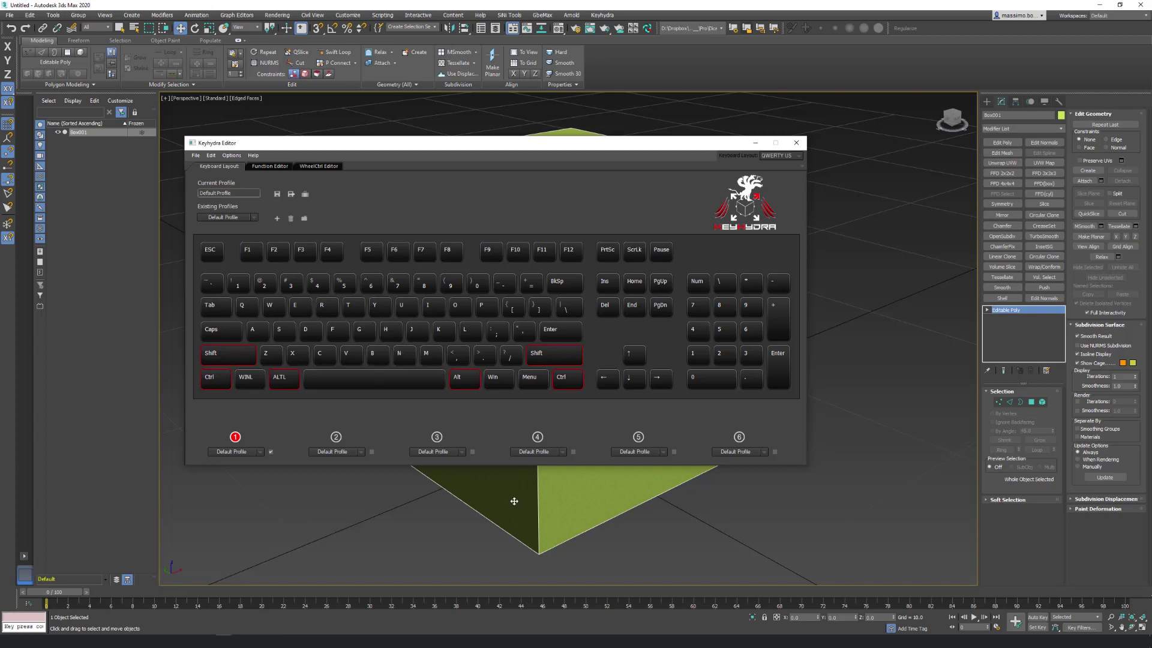
key("Escape")
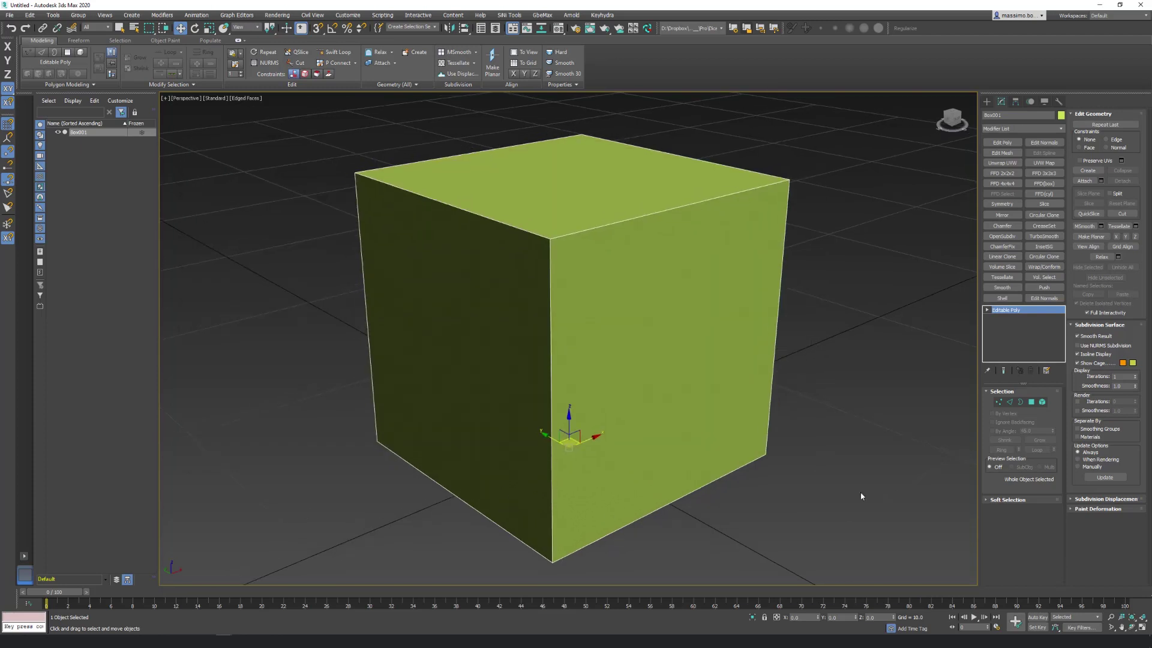
left_click(1031, 402)
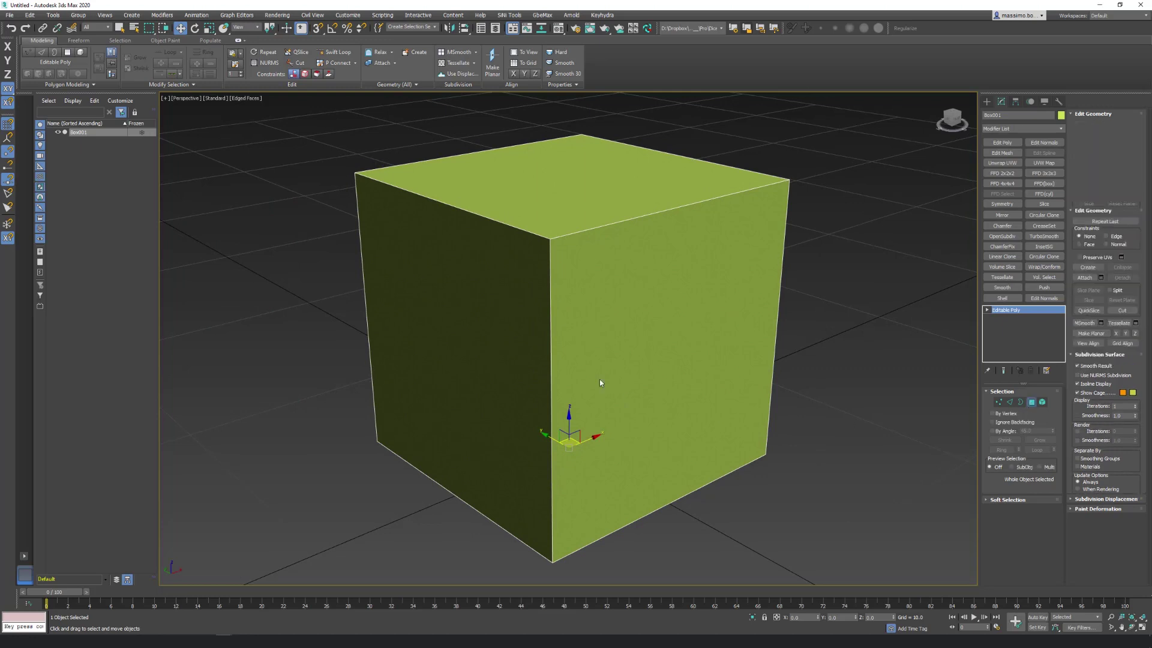
middle_click_drag(603, 296, 560, 261, "alt")
left_click(559, 261)
scroll(552, 318, "down", 5)
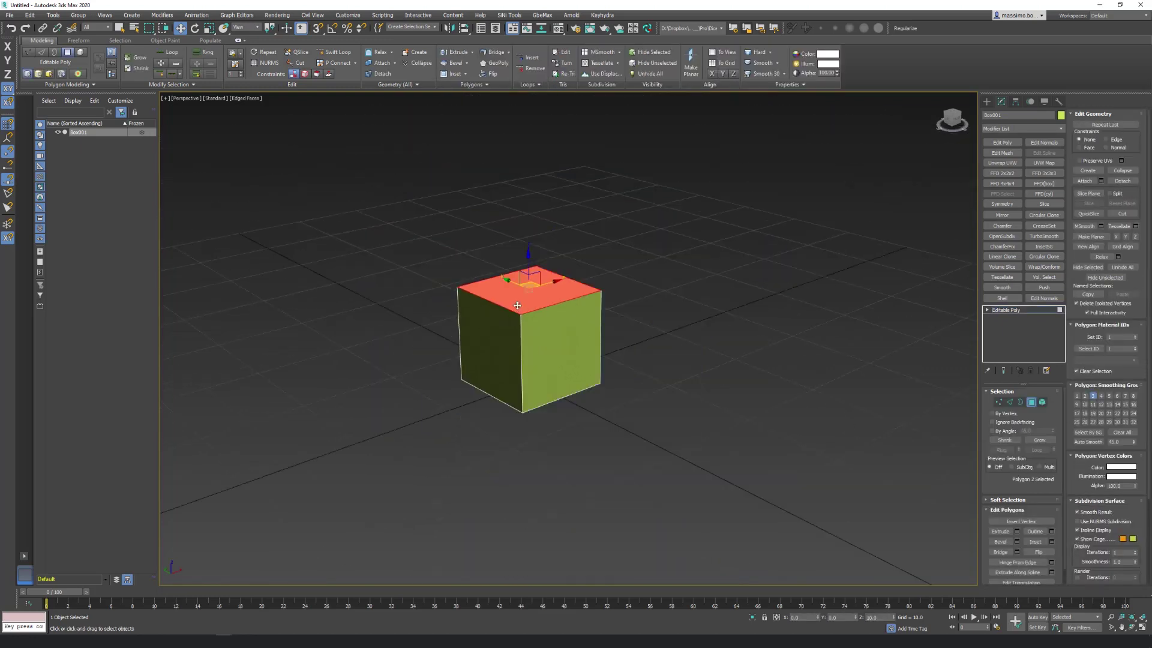
scroll(542, 360, "up", 6)
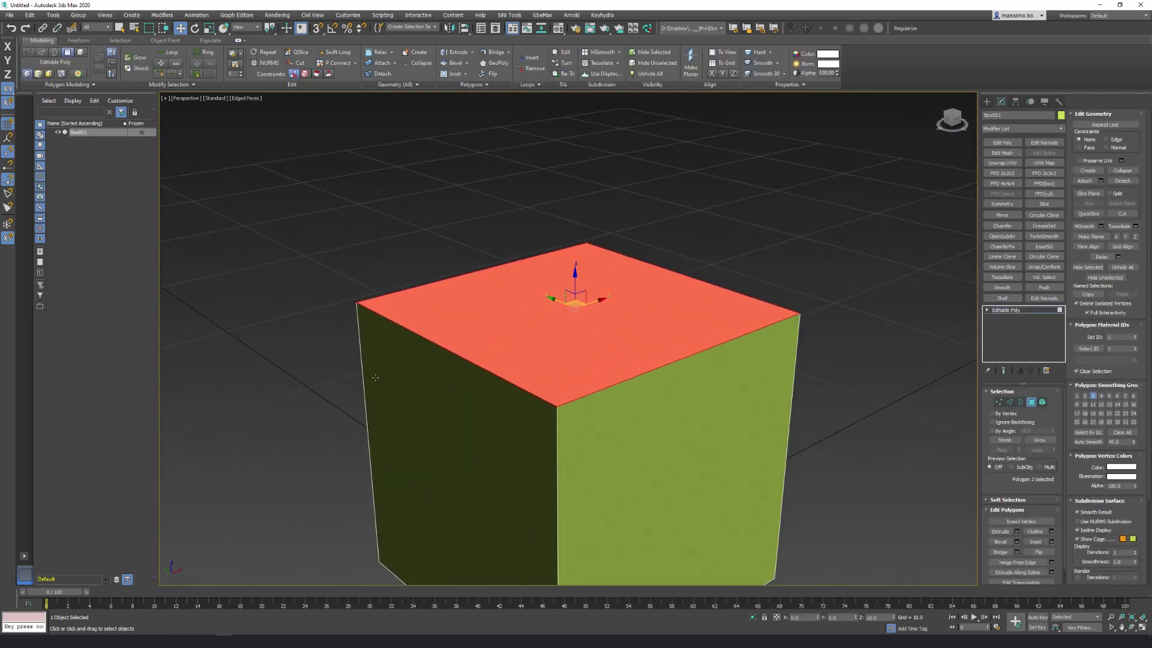
Step: Trial-extrude the top face, adjust its height in the caddy, then cancel it
left_click(453, 56, "shift")
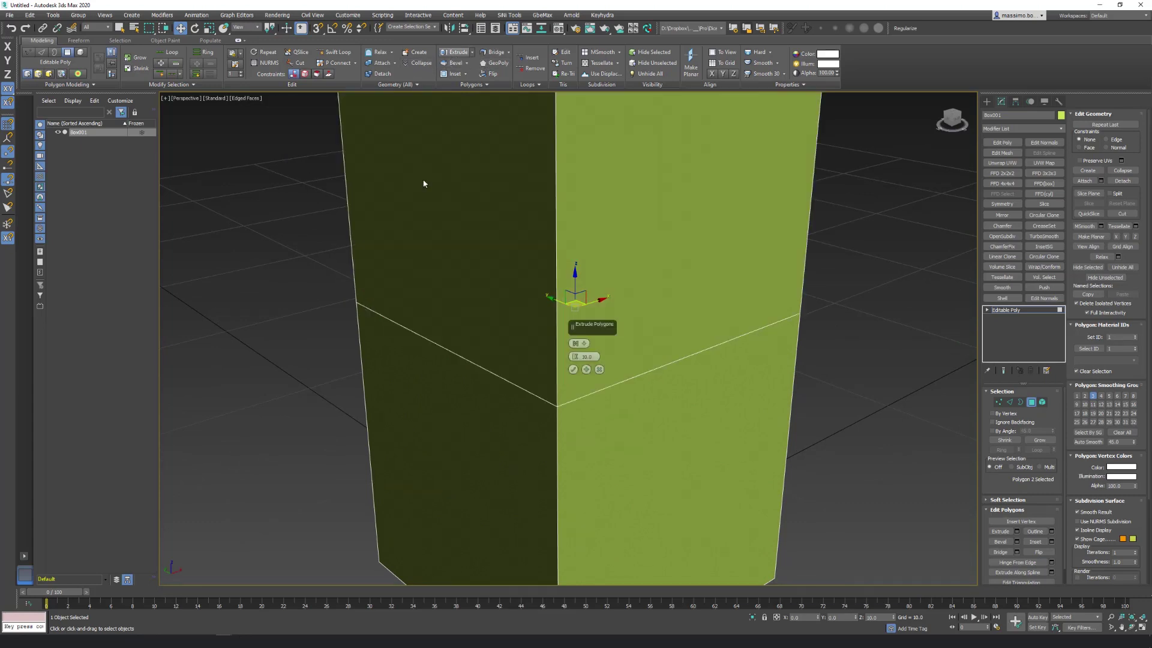
scroll(496, 330, "down", 3)
scroll(508, 346, "down", 1)
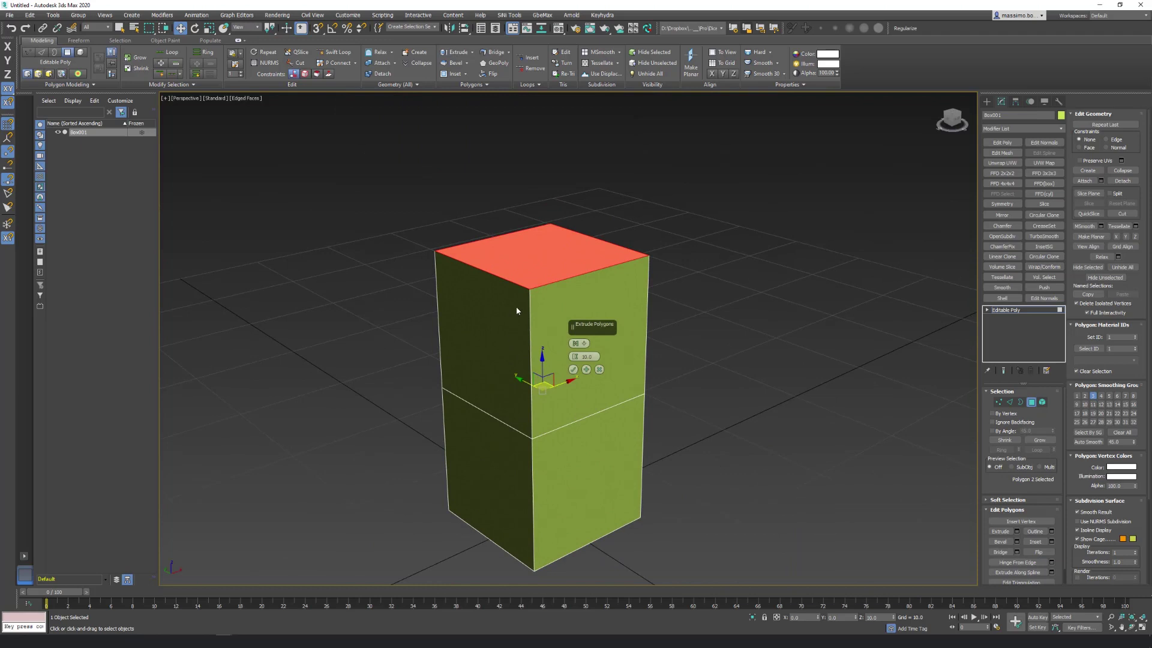
mouse_move(516, 307)
left_mouse_down()
mouse_move(516, 298)
mouse_move(525, 330)
mouse_move(485, 359)
left_mouse_up()
scroll(516, 297, "up", 5)
scroll(524, 289, "up", 1)
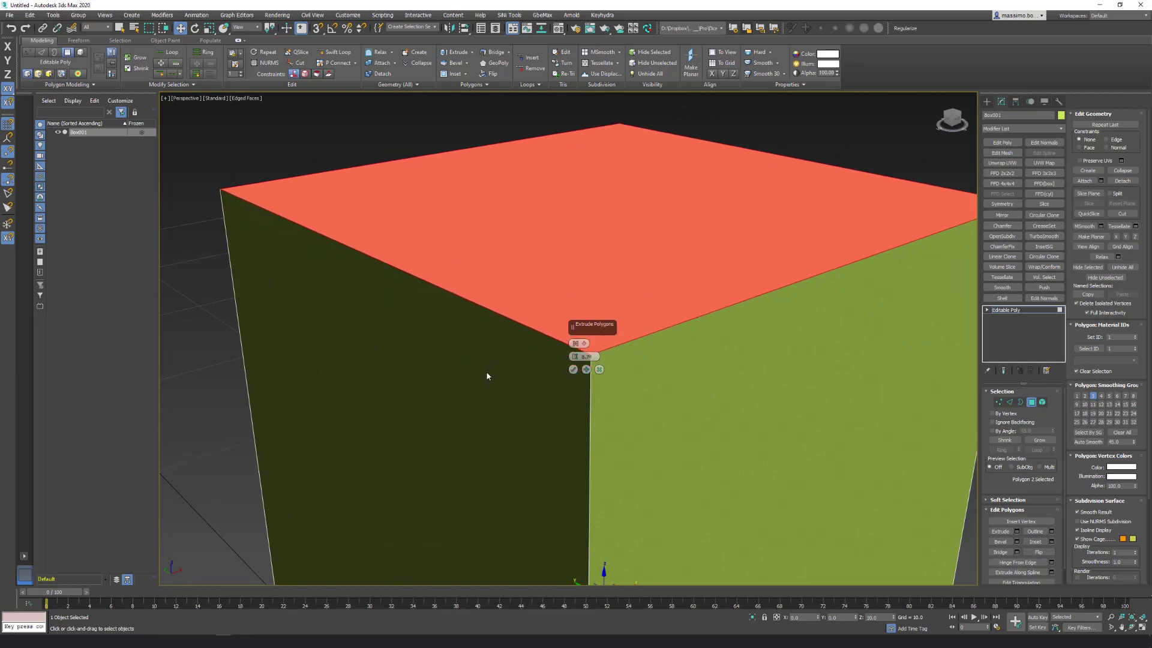
left_click(599, 369)
scroll(537, 484, "down", 5)
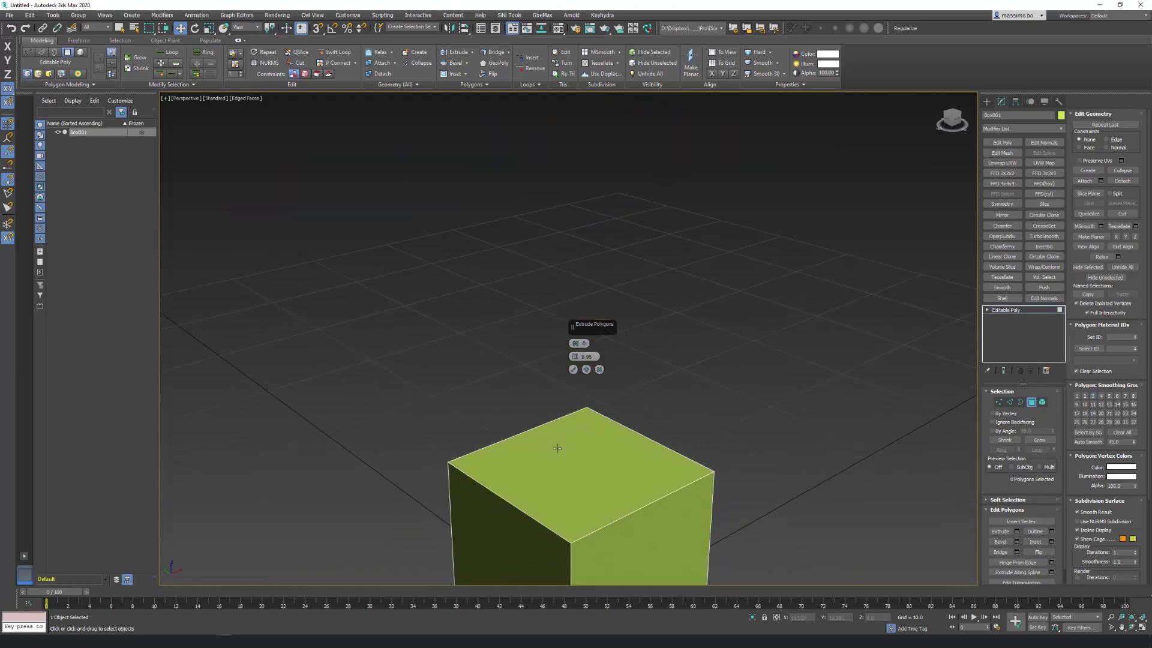
left_click(598, 368)
Step: Select the box's top-left edge in Edge mode
middle_click_drag(521, 477, 533, 409)
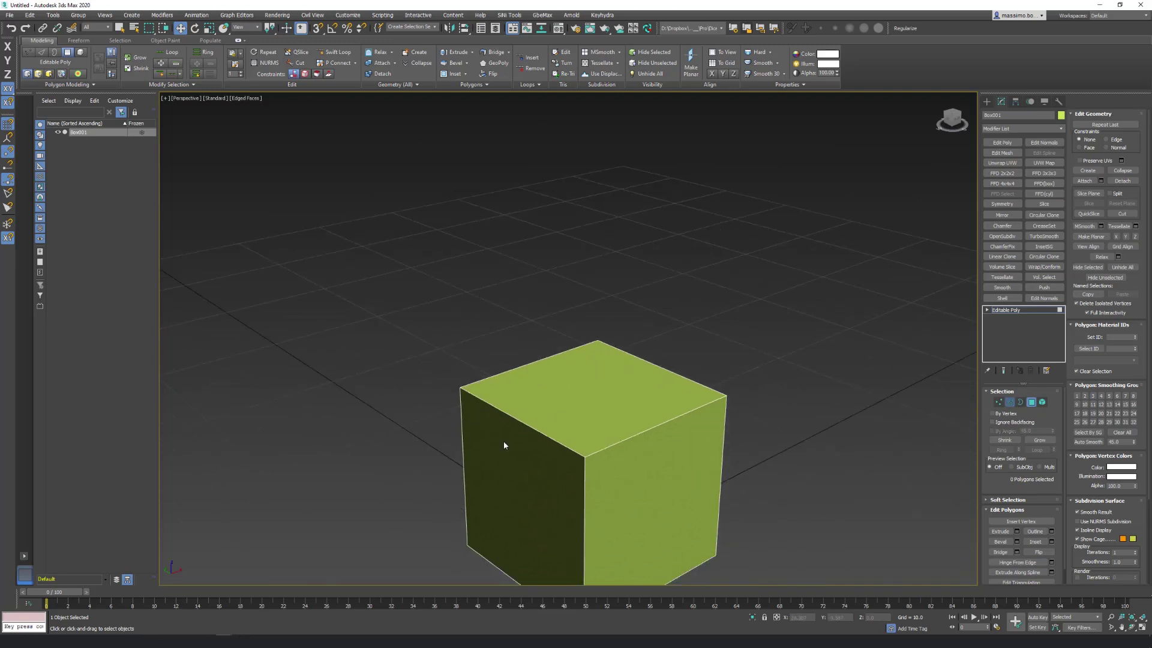
key("2")
left_click(526, 427)
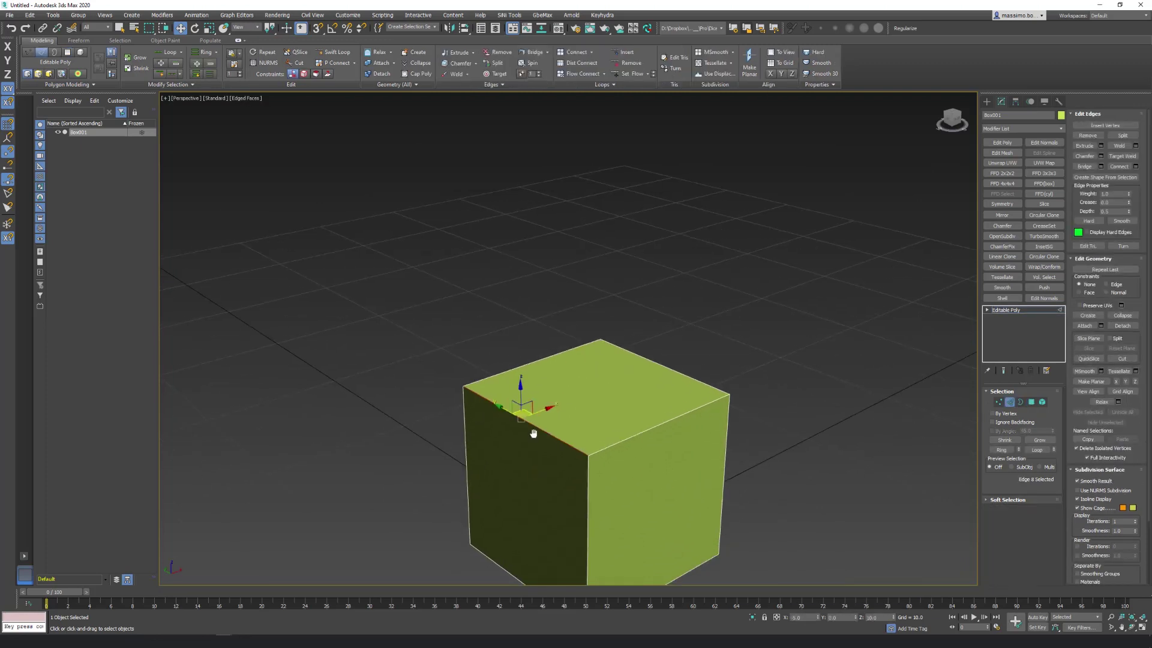
Step: Preview a rounded chamfer on the top-left edge, widening then narrowing it
left_click(455, 64, "shift")
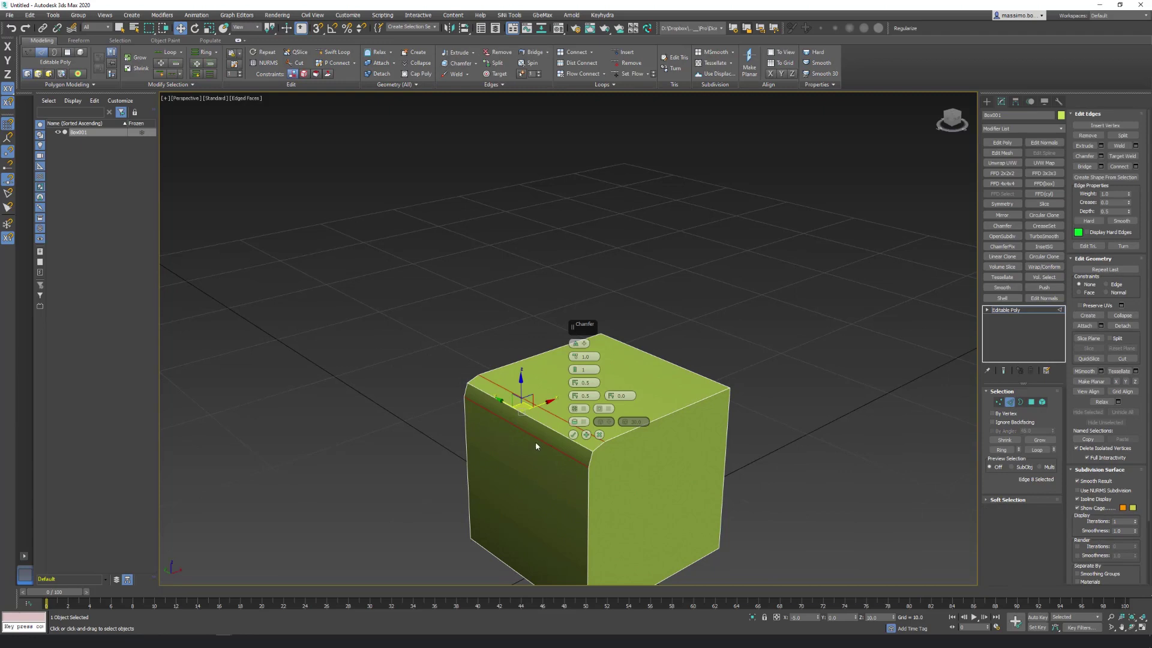
mouse_move(534, 431)
left_mouse_down()
mouse_move(537, 421)
mouse_move(521, 436)
mouse_move(518, 416)
left_mouse_up()
scroll(537, 421, "up", 4)
scroll(518, 433, "down", 5)
scroll(520, 433, "up", 4)
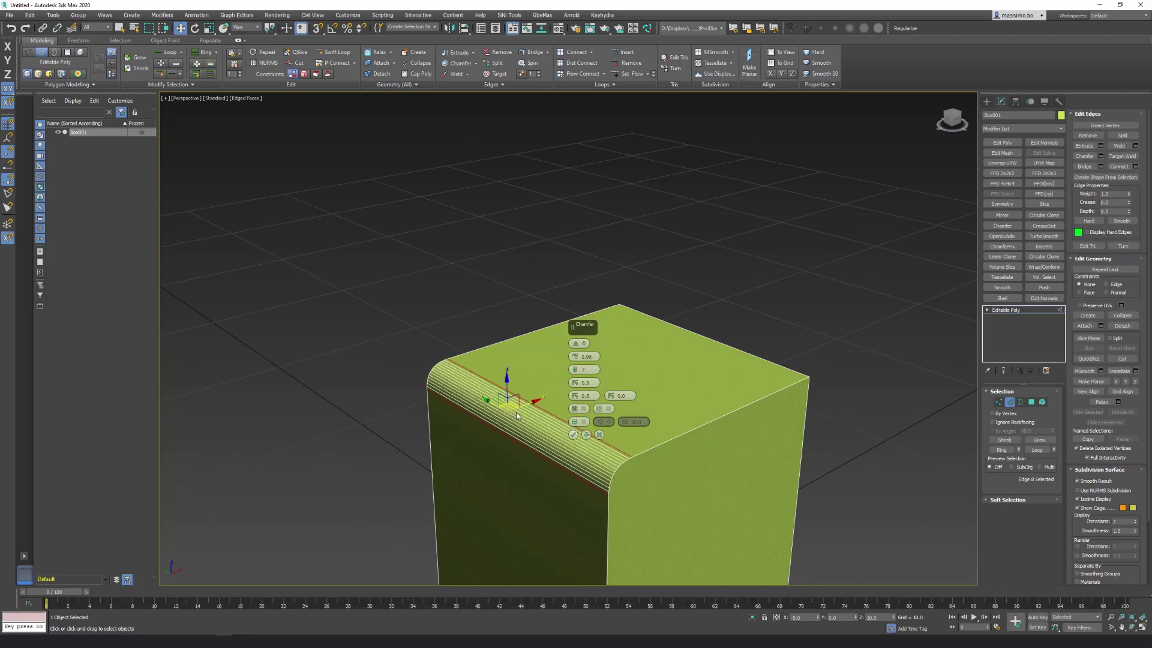
left_click_drag(517, 416, 506, 436)
Step: Discard the chamfer and reopen the Keyhydra Editor from the Keyhydra menu
left_click(600, 434)
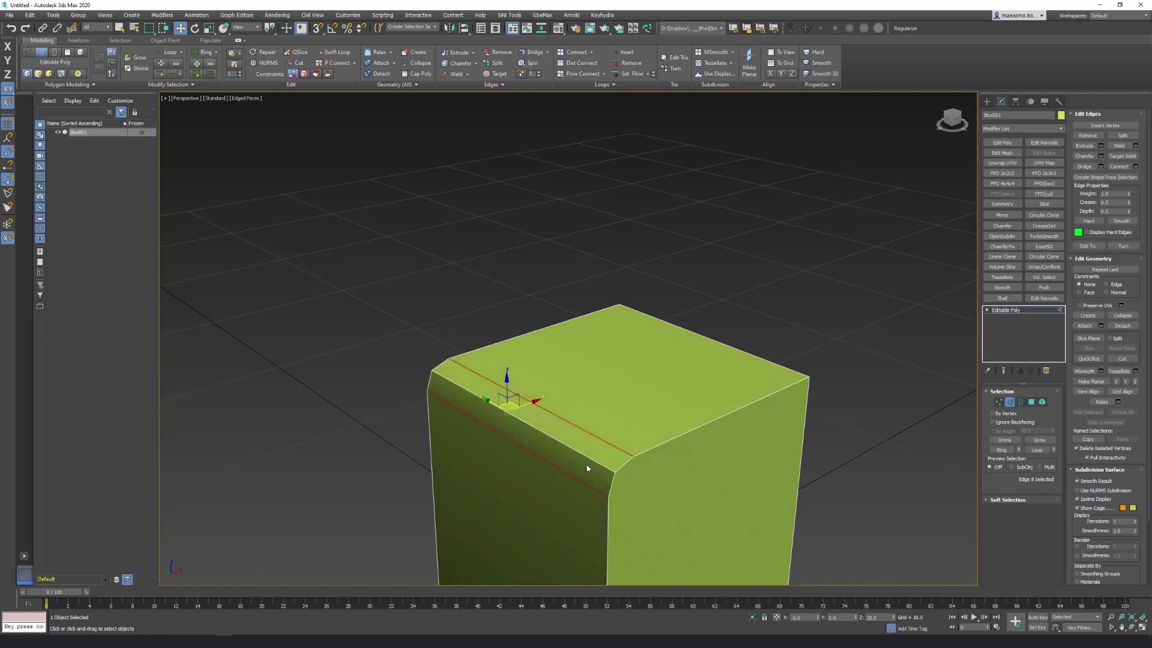
left_click(603, 15)
left_click(606, 43)
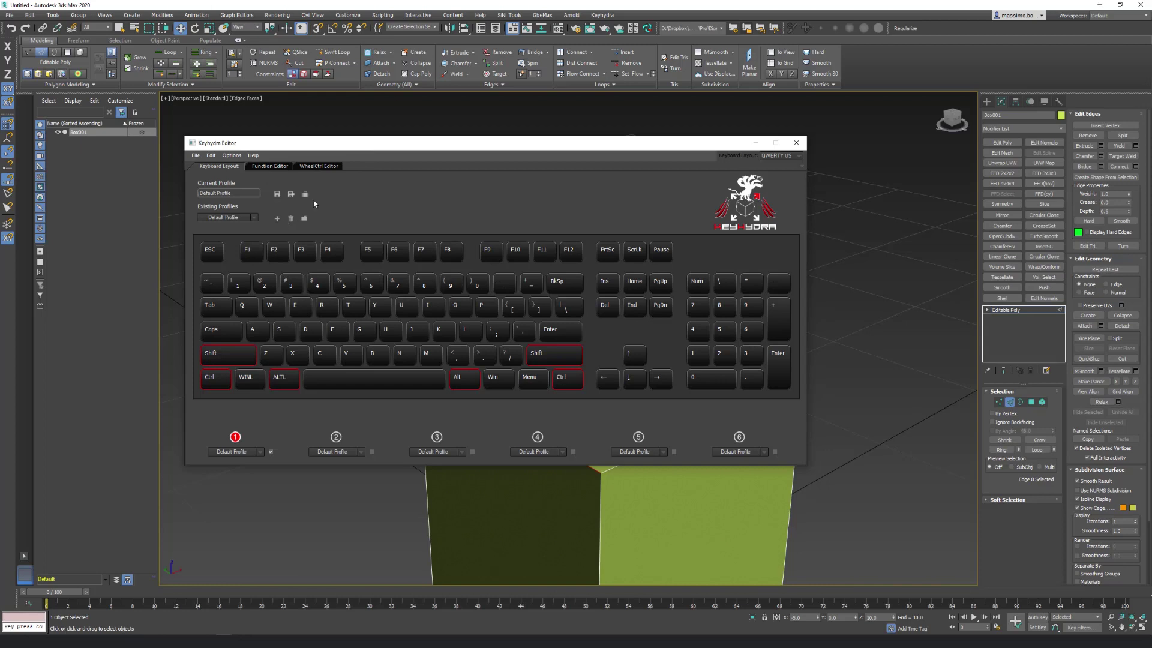
Step: In WheelCtrl > EPoly Op, page to Polygons and expand epoly, ExtrudeFace and Bevel
left_click(320, 166)
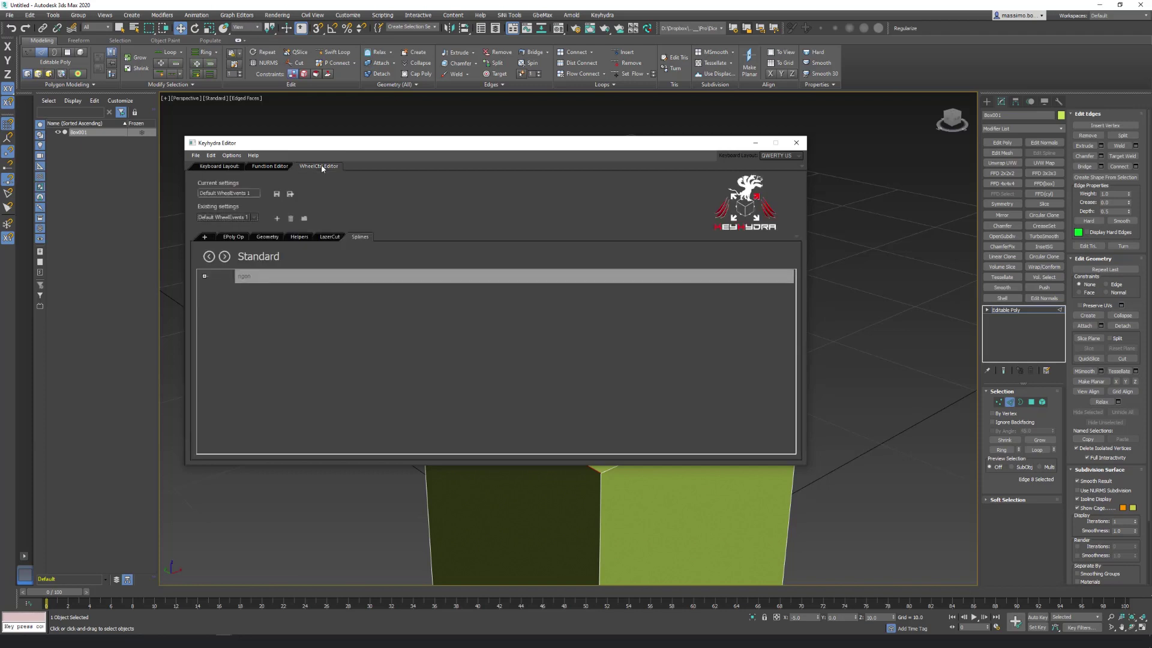
left_click(231, 237)
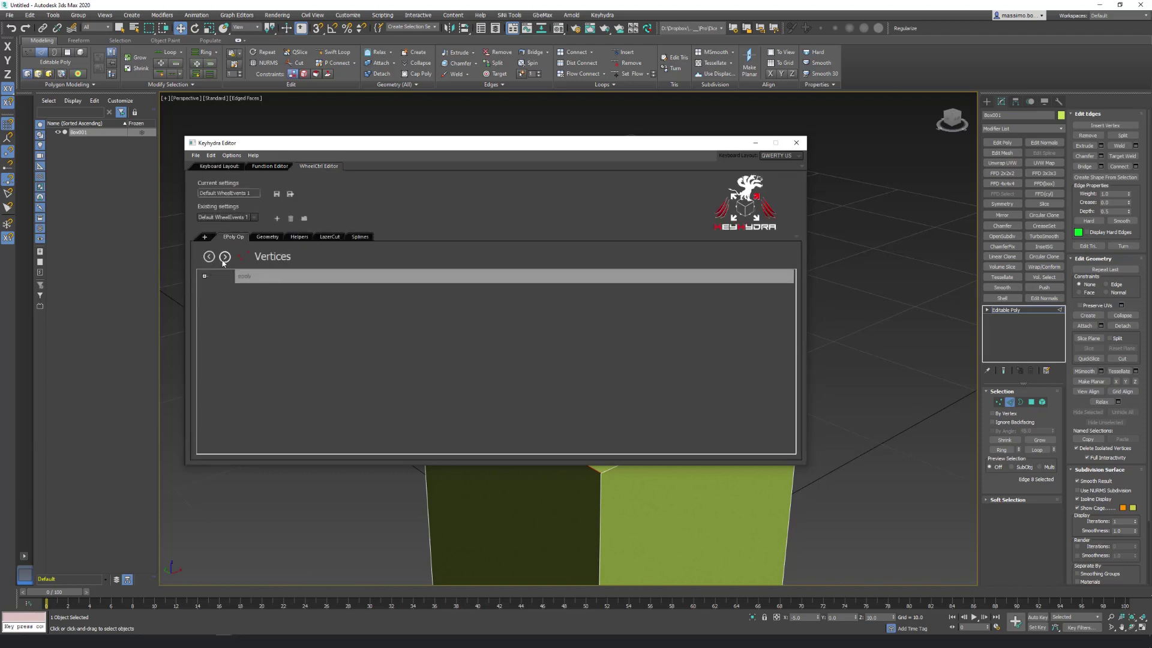
left_click(224, 256)
left_click(224, 258)
double_click(270, 280)
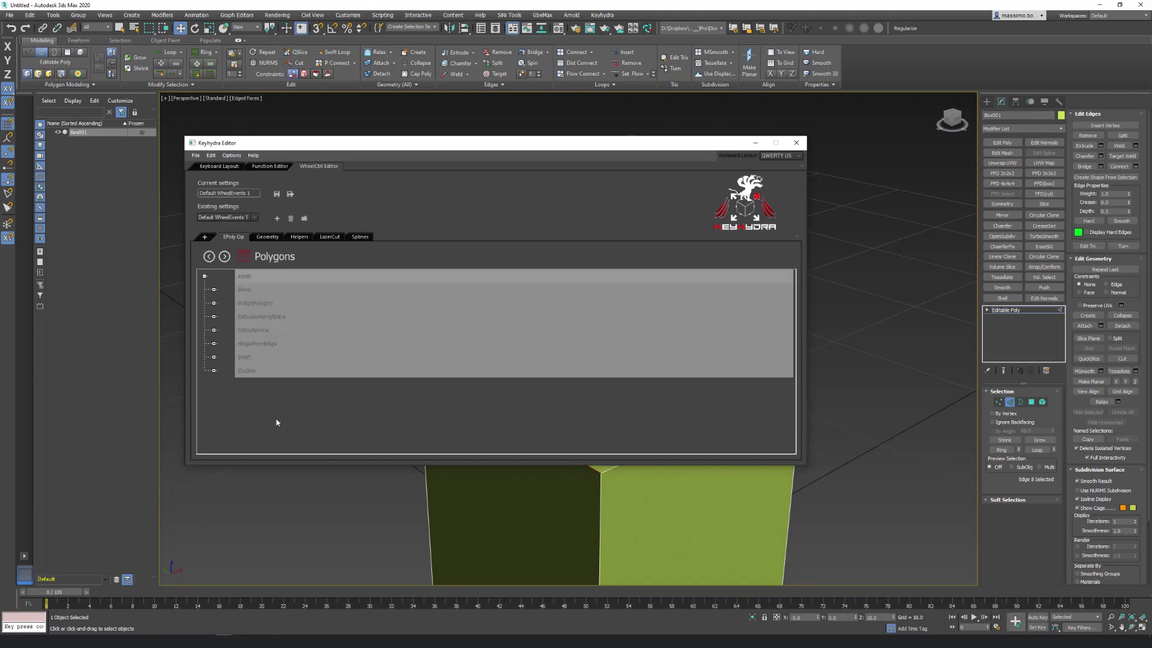
double_click(239, 331)
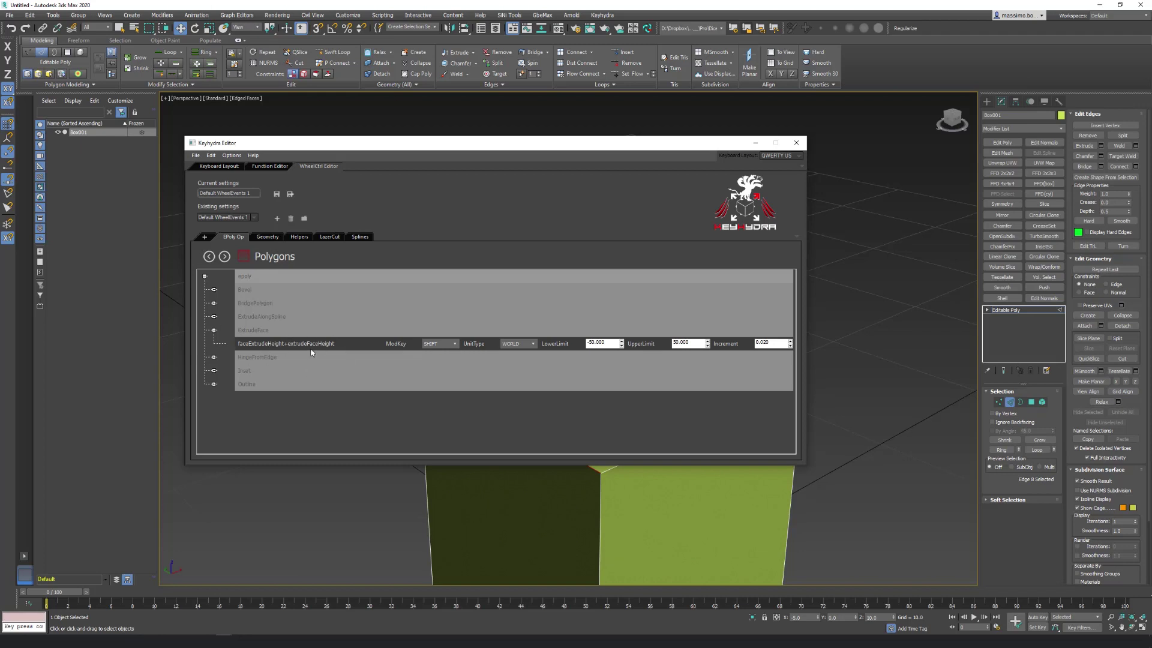
double_click(248, 292)
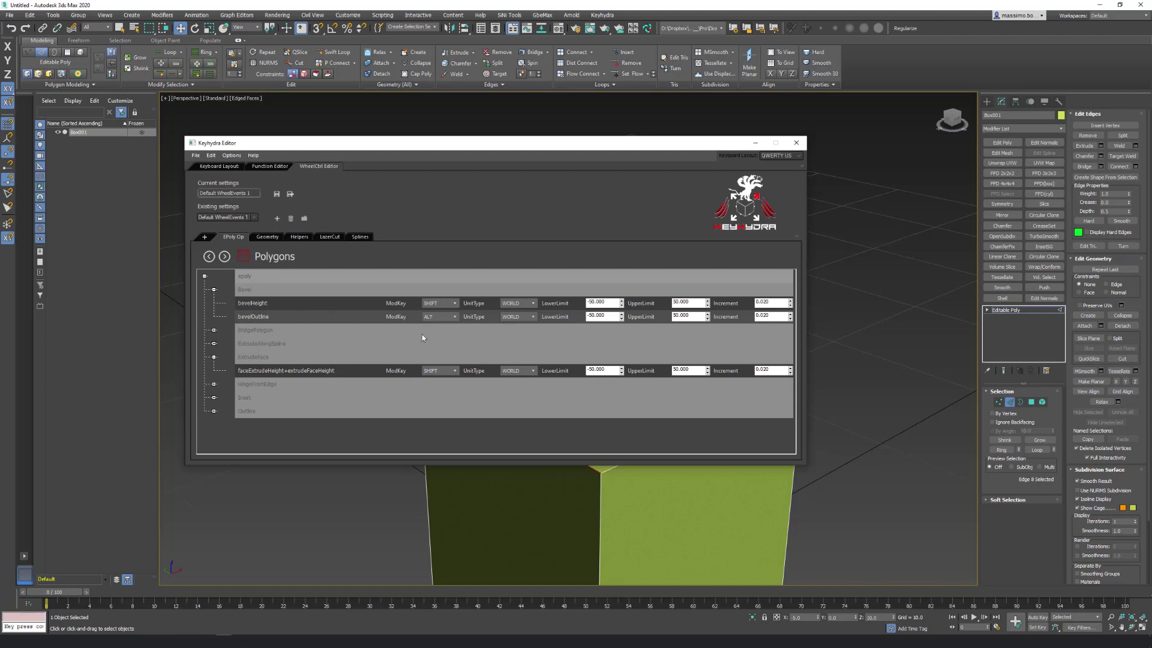
Step: Close the Keyhydra Editor and select the box's top face in Polygon mode
key("Escape")
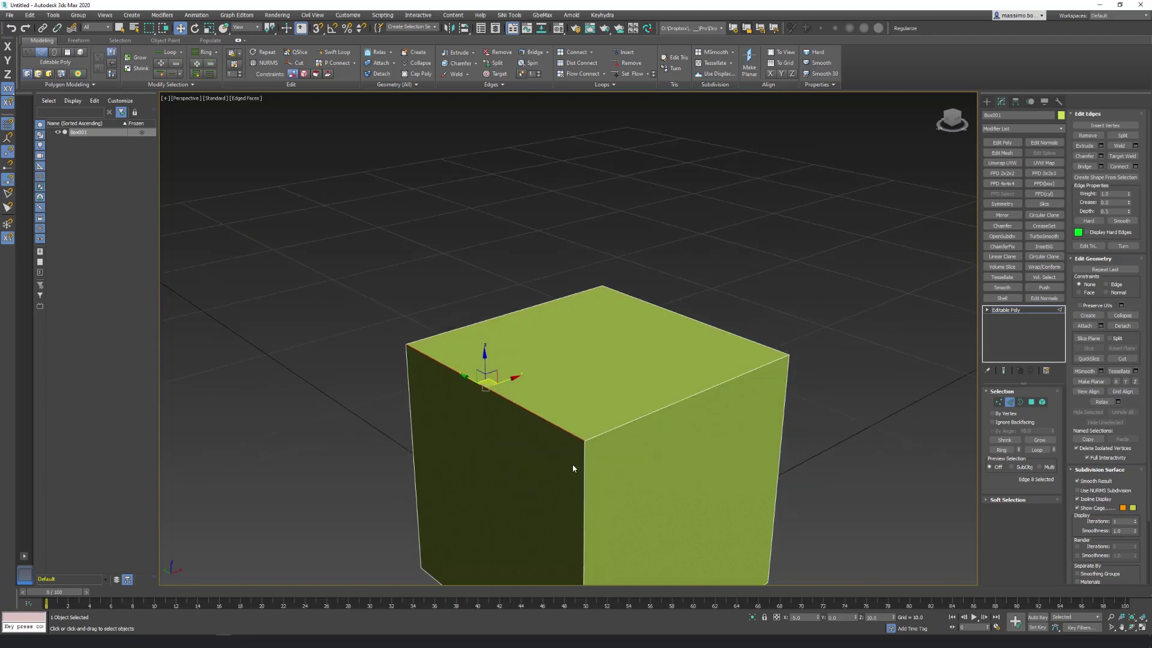
left_click(1031, 402)
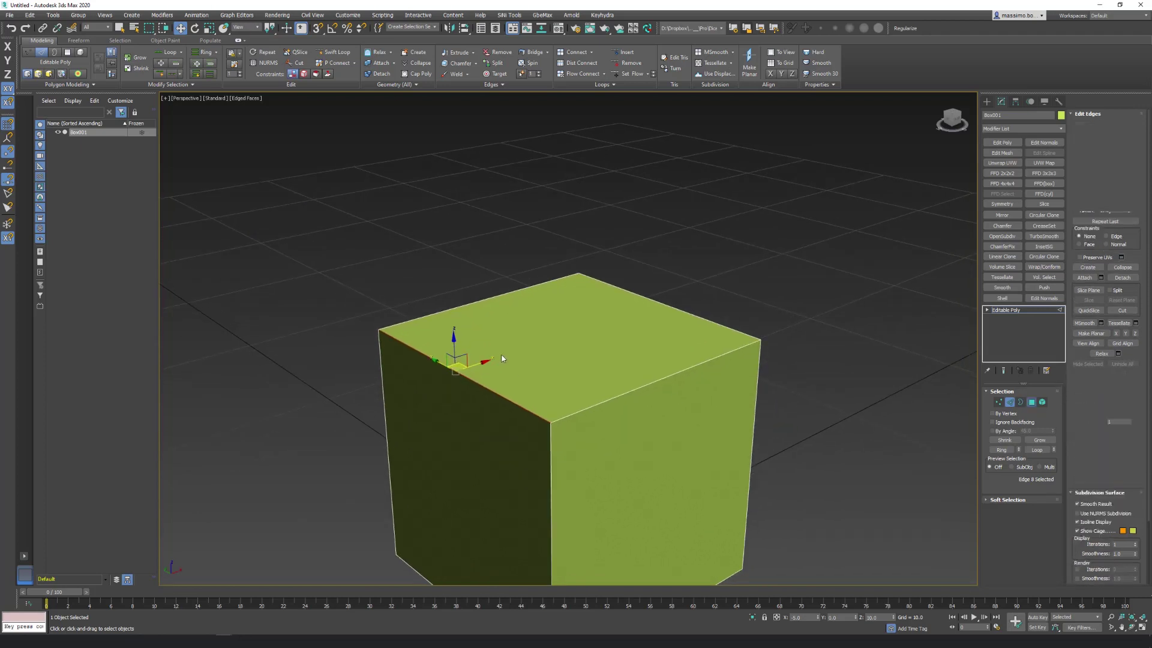
left_click(502, 355)
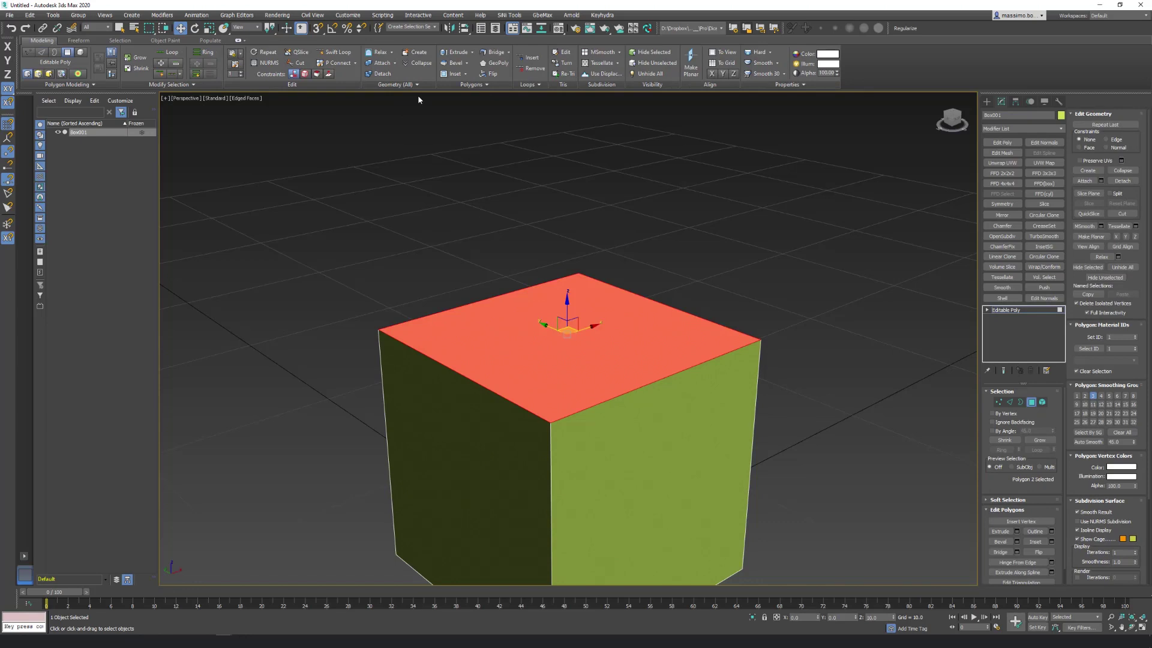
Step: Bevel the top face with a slightly lower height, apply, then undo it
left_click(453, 63)
scroll(551, 281, "down", 5)
scroll(546, 279, "up", 2)
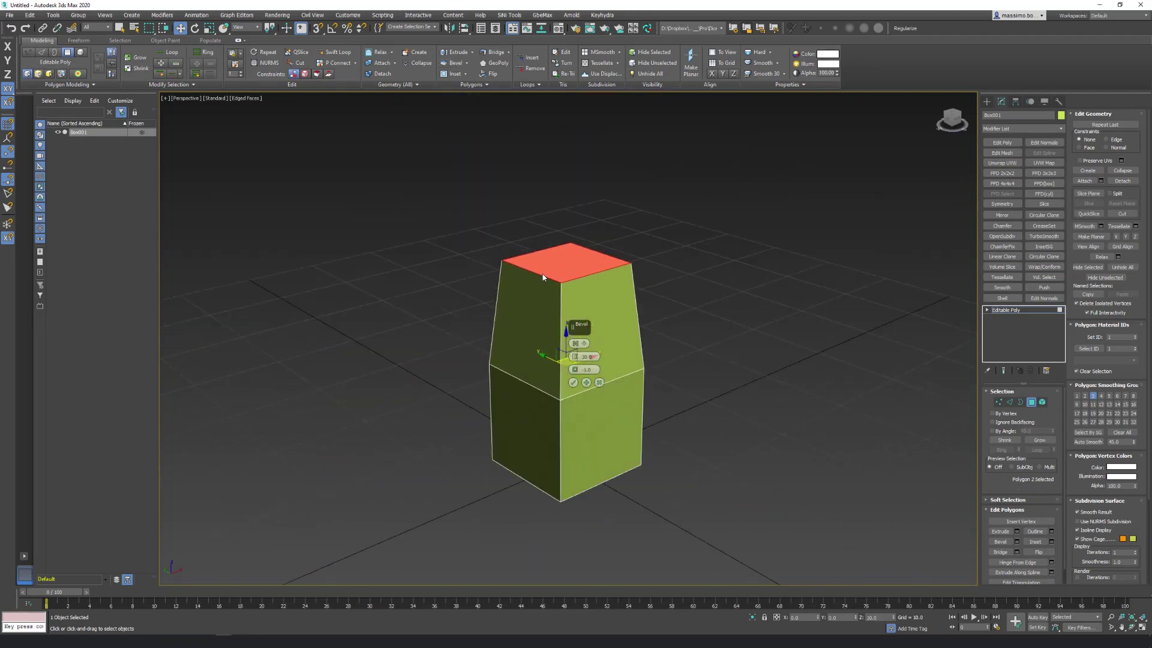
scroll(543, 277, "up", 2)
mouse_move(542, 277)
left_mouse_down()
mouse_move(547, 267)
mouse_move(501, 397)
mouse_move(496, 365)
left_mouse_up()
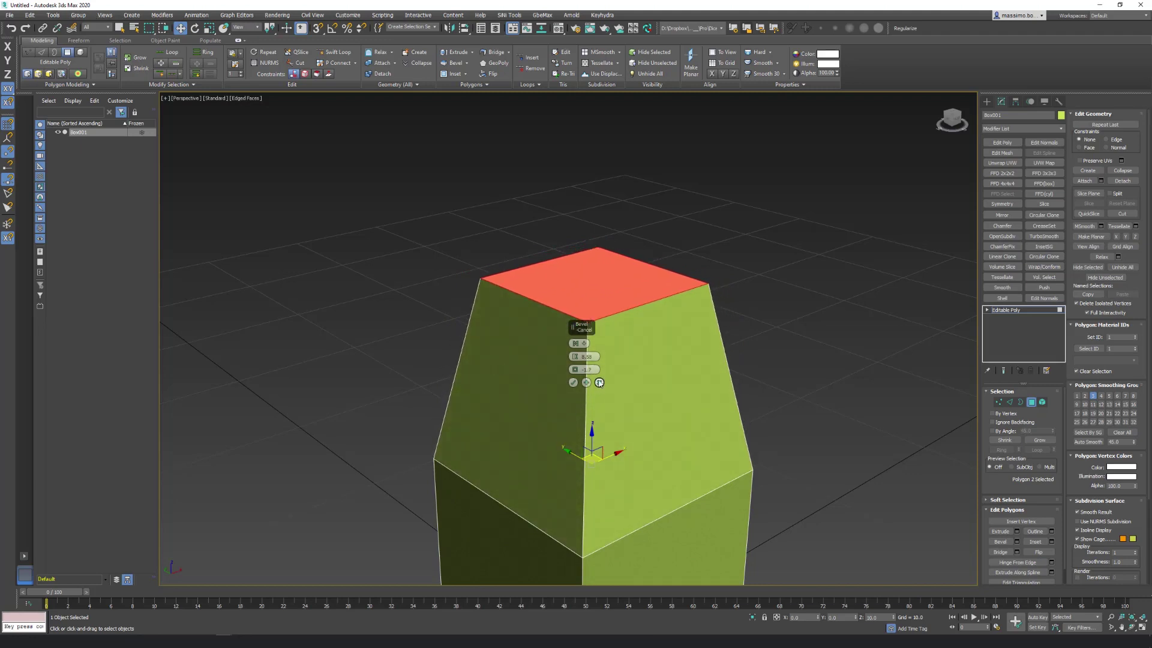
left_click(573, 382)
key("ctrl+z")
middle_click_drag(562, 405, 522, 353, "alt")
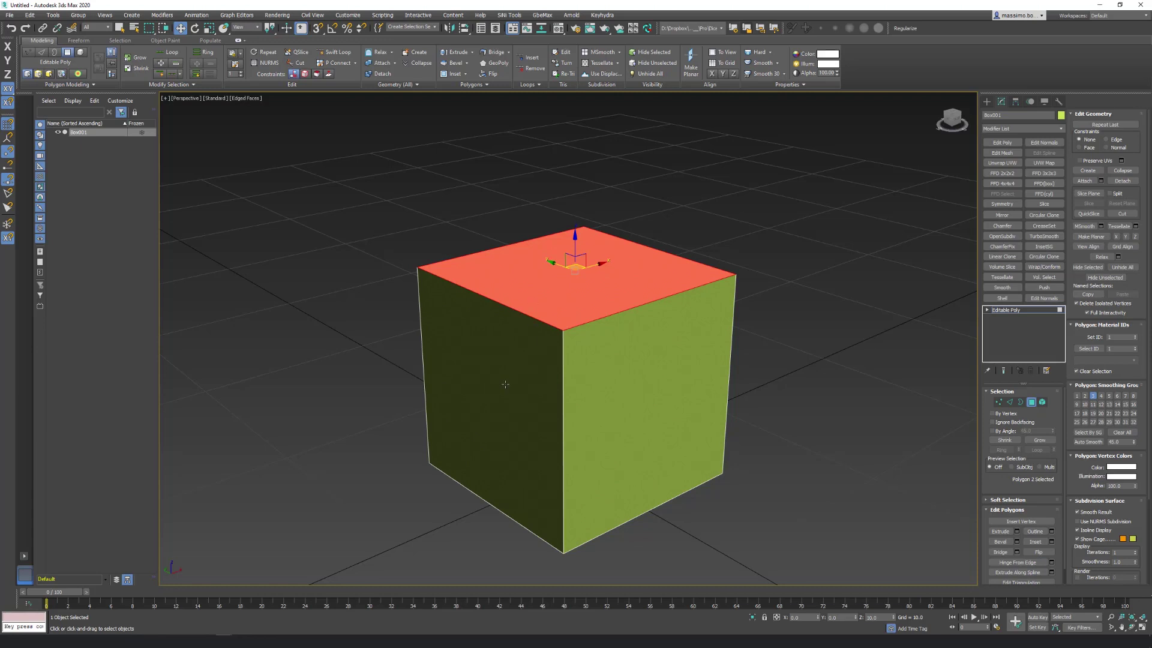
scroll(586, 305, "up", 2)
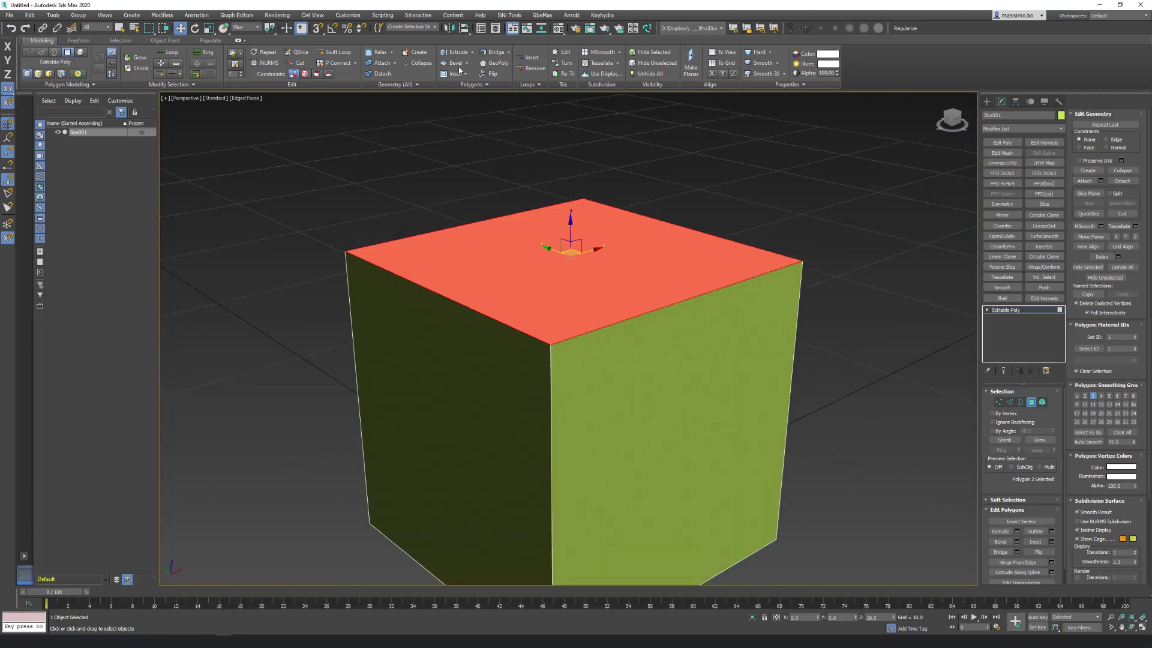
scroll(434, 367, "down", 3)
scroll(437, 359, "down", 2)
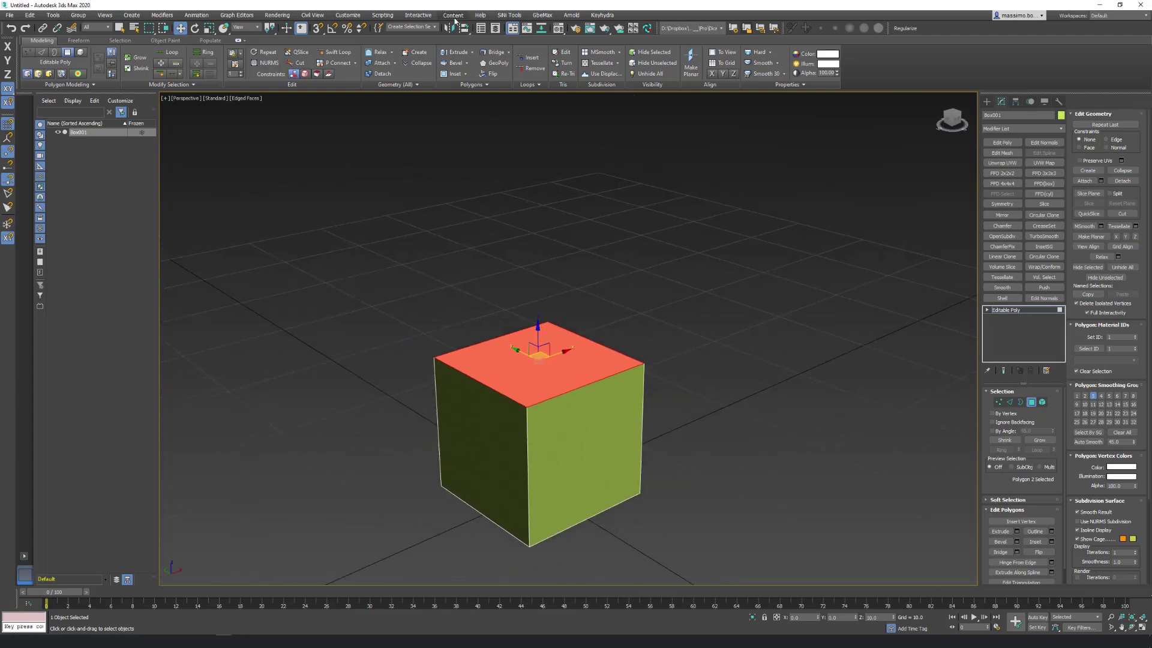
key("shift+e")
left_click_drag(489, 314, 494, 251)
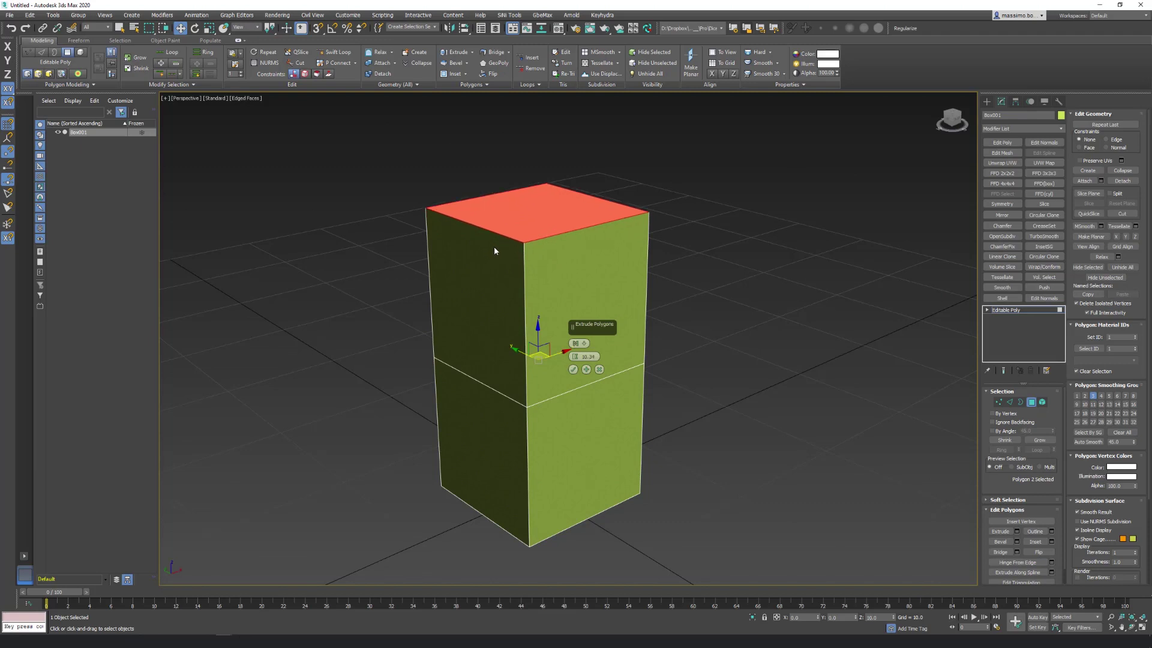
left_click_drag(494, 251, 493, 255)
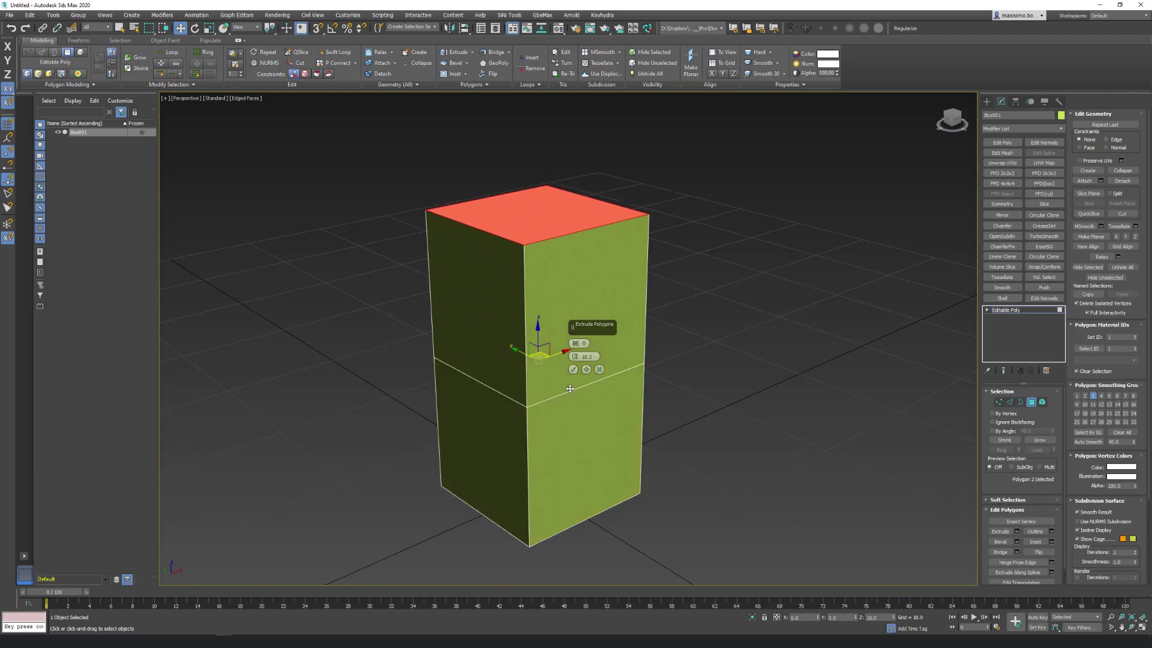
left_click(598, 369)
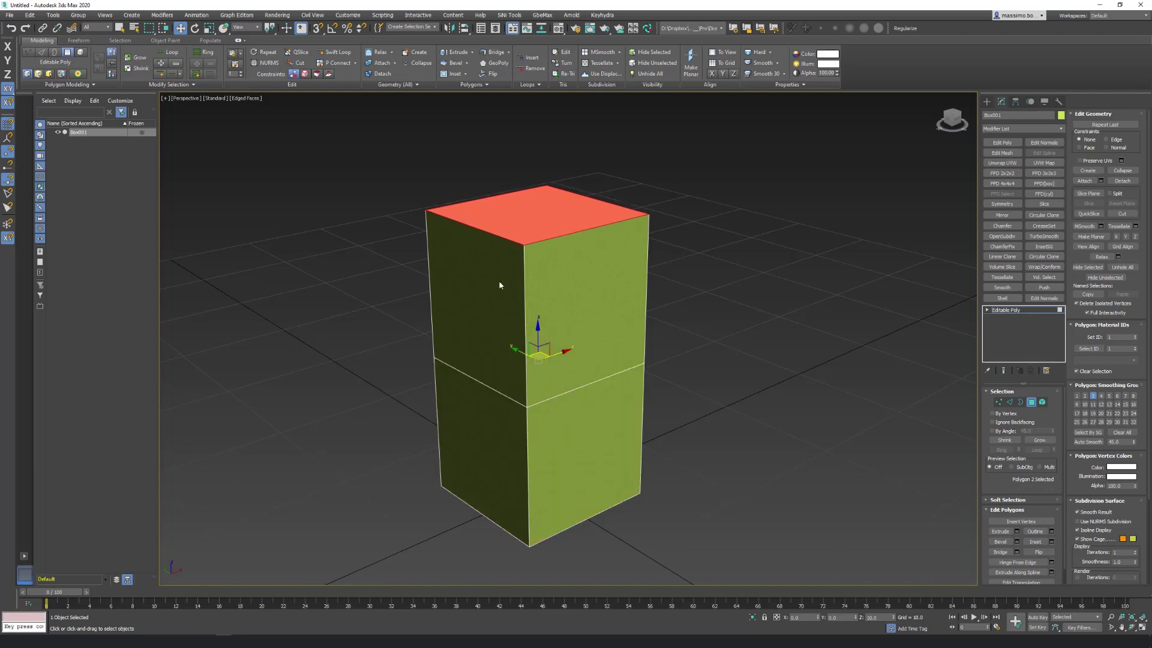
left_click(602, 15)
Step: Load Default WheelEvents in the Keyhydra Editor and expand the Polygons ExtrudeFace entry
left_click(606, 37)
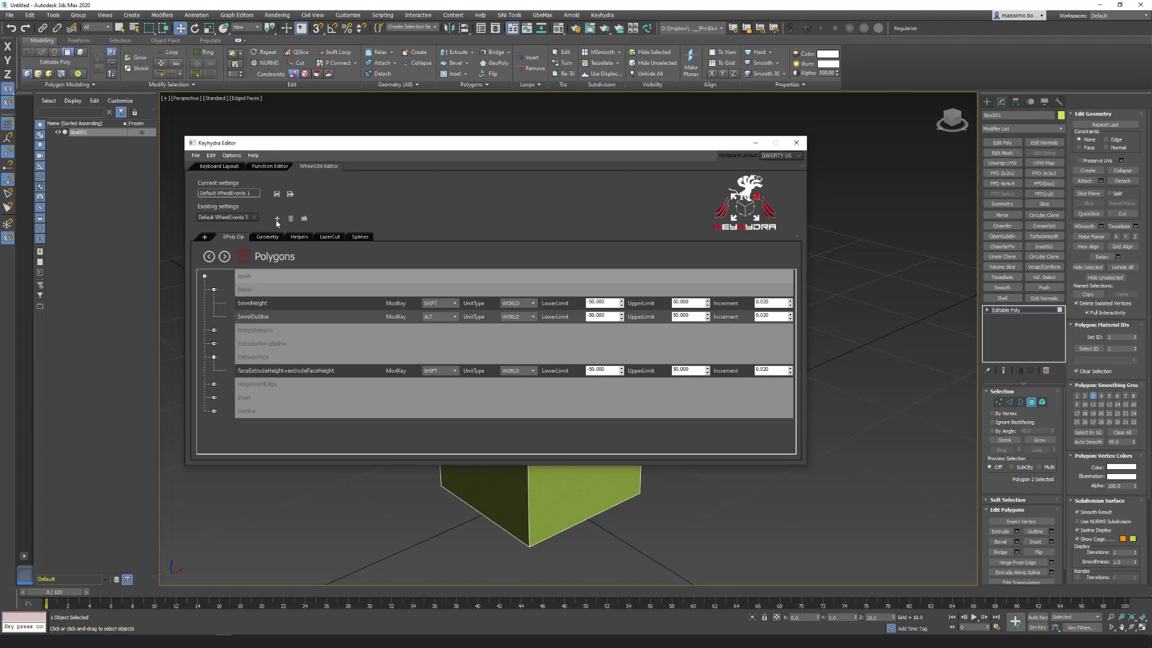
left_click(226, 217)
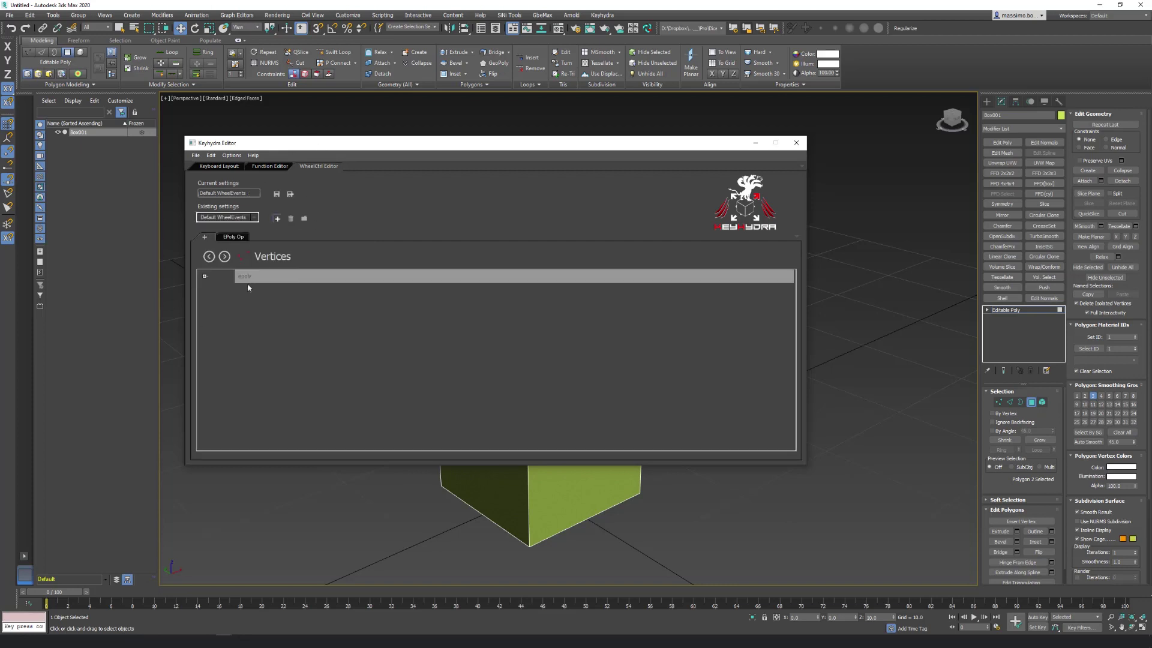
left_click(229, 236)
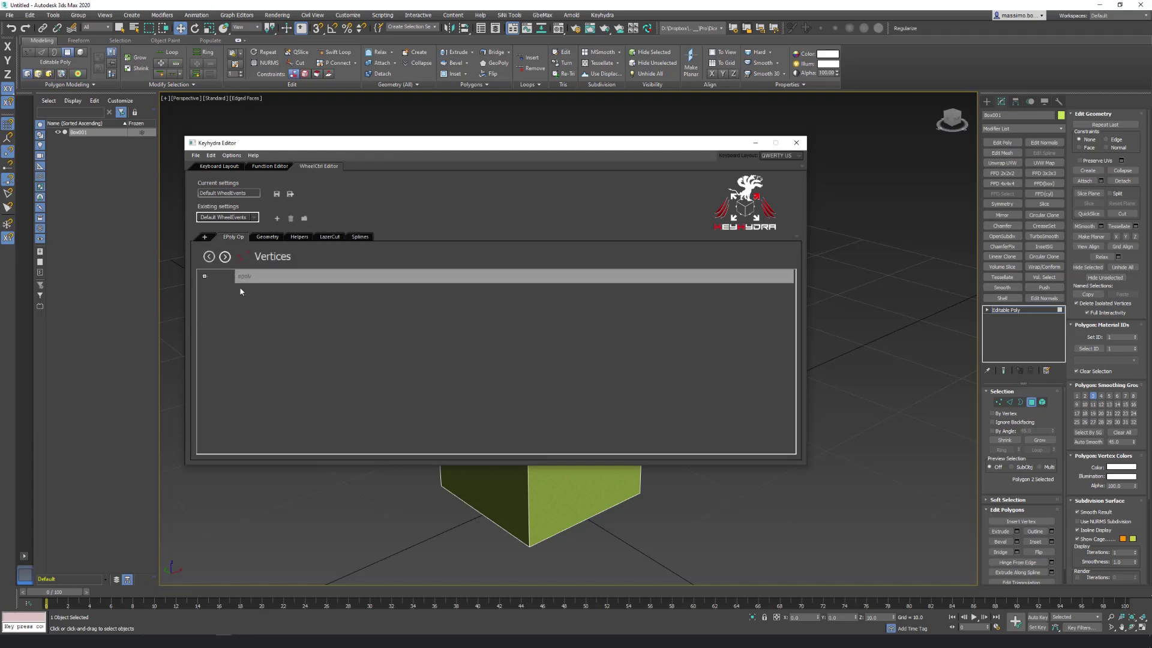
left_click(224, 257)
left_click(224, 257)
double_click(250, 278)
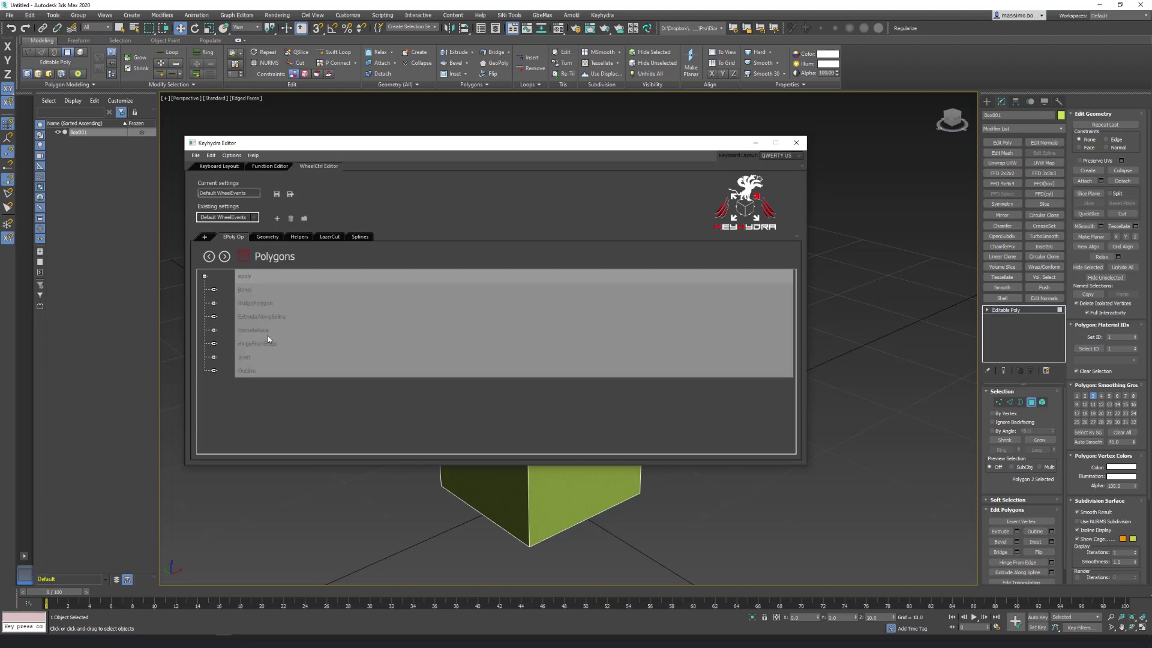
double_click(263, 331)
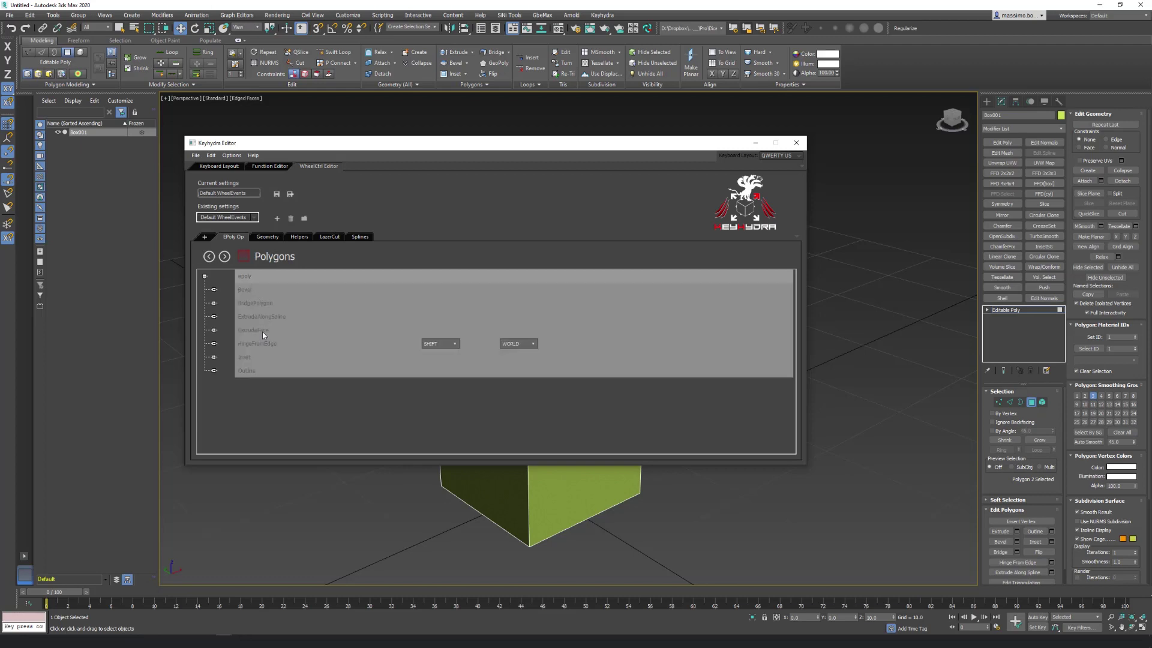
Step: Save the wheel settings and set bevelHeight and bevelOutline to SCREEN units
left_click(532, 345)
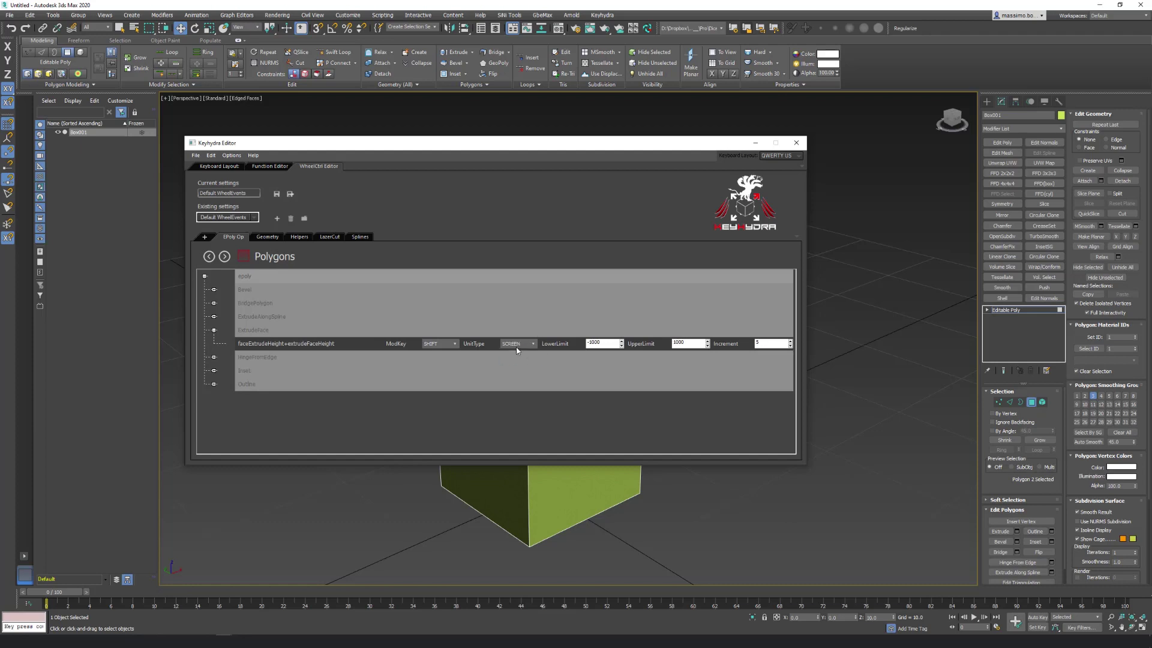
left_click(277, 195)
double_click(248, 291)
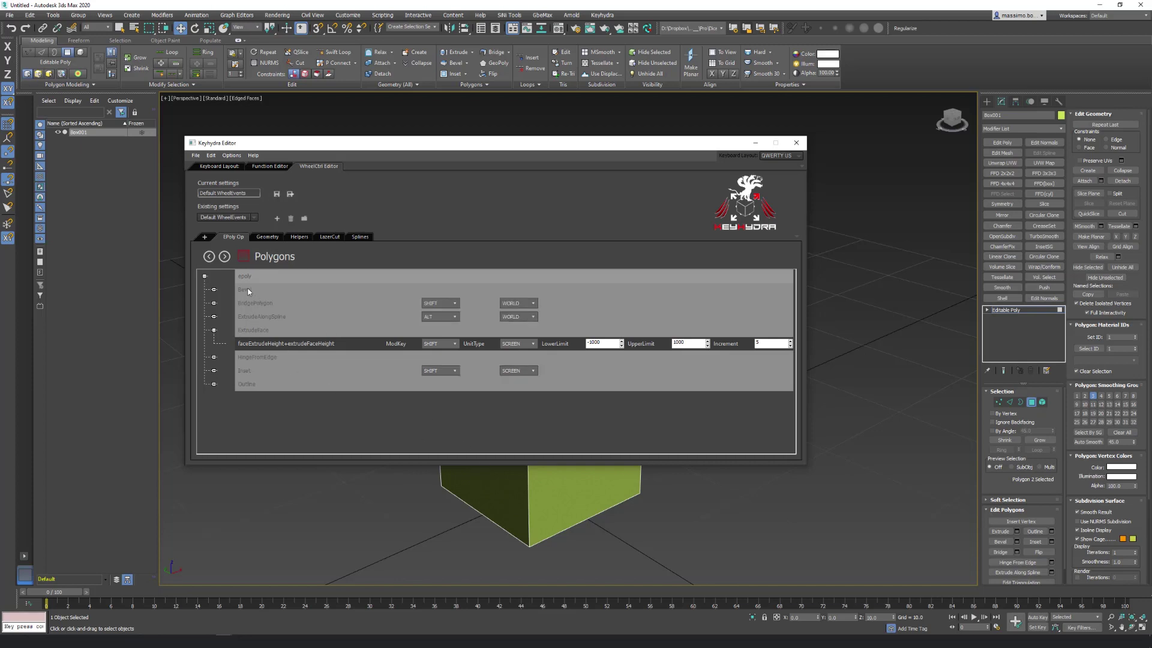
left_click(532, 304)
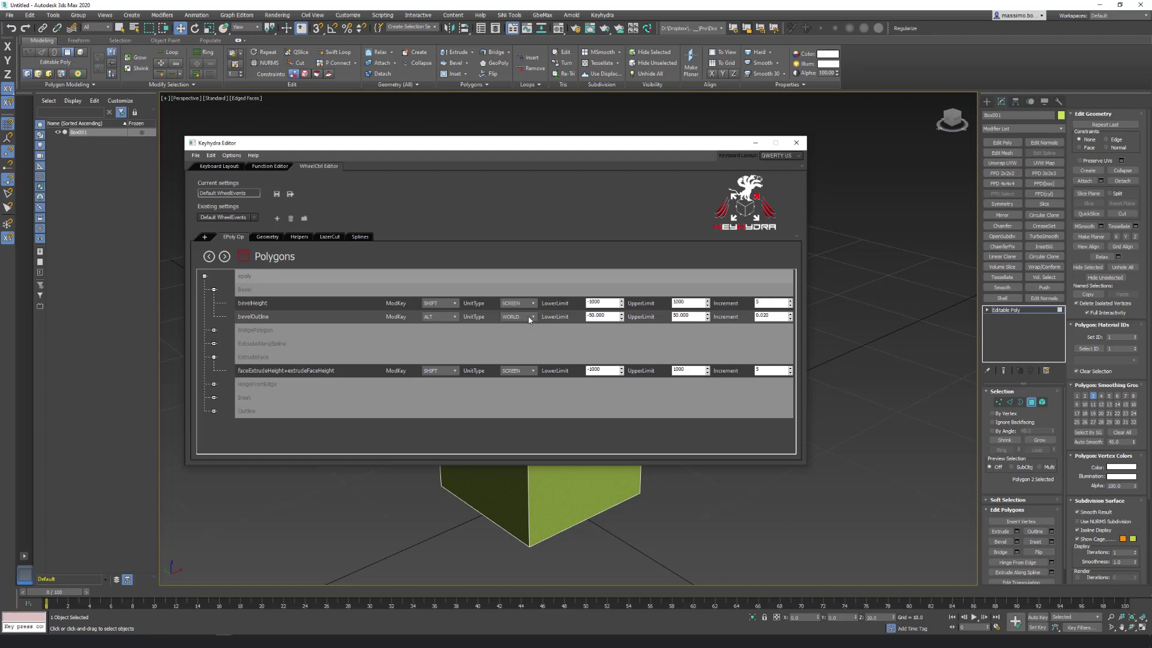
left_click(530, 318)
Step: Set Inset's insetAmount and Outline's outlineAmount to SCREEN units
double_click(268, 401)
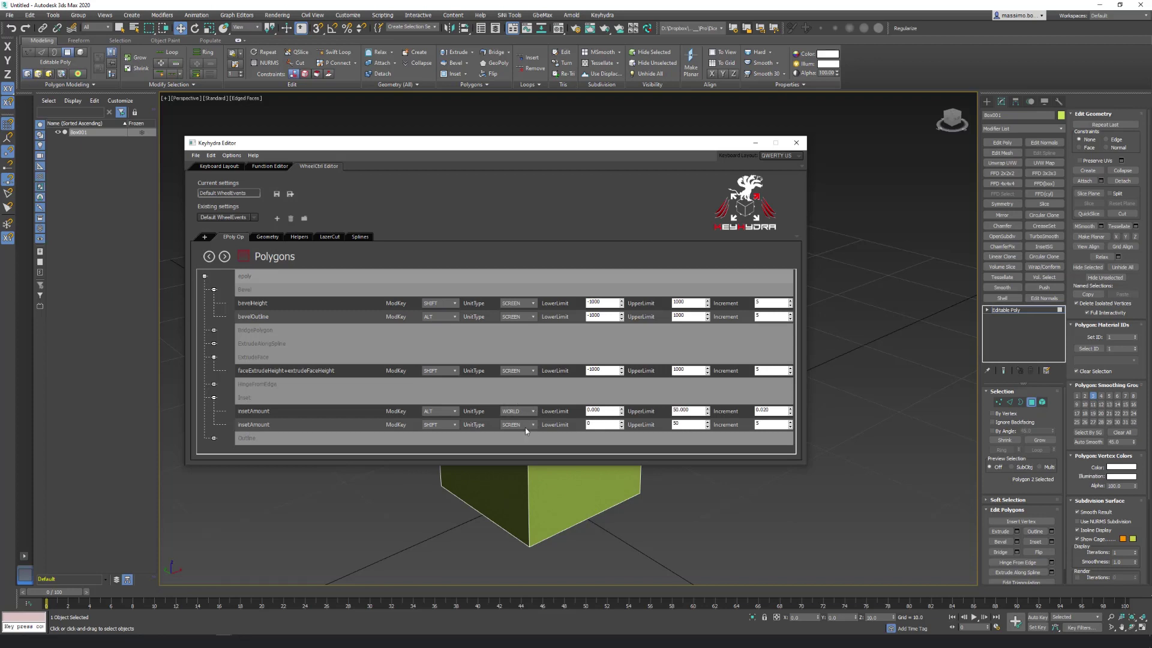
left_click(532, 412)
left_click(260, 443)
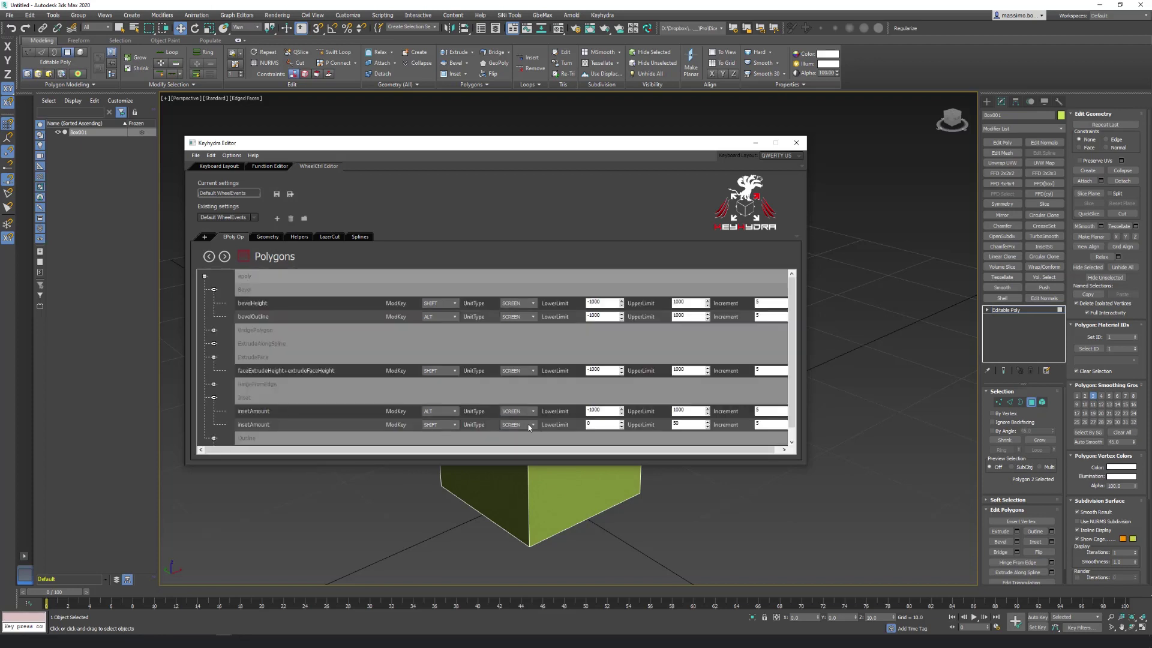
double_click(337, 436)
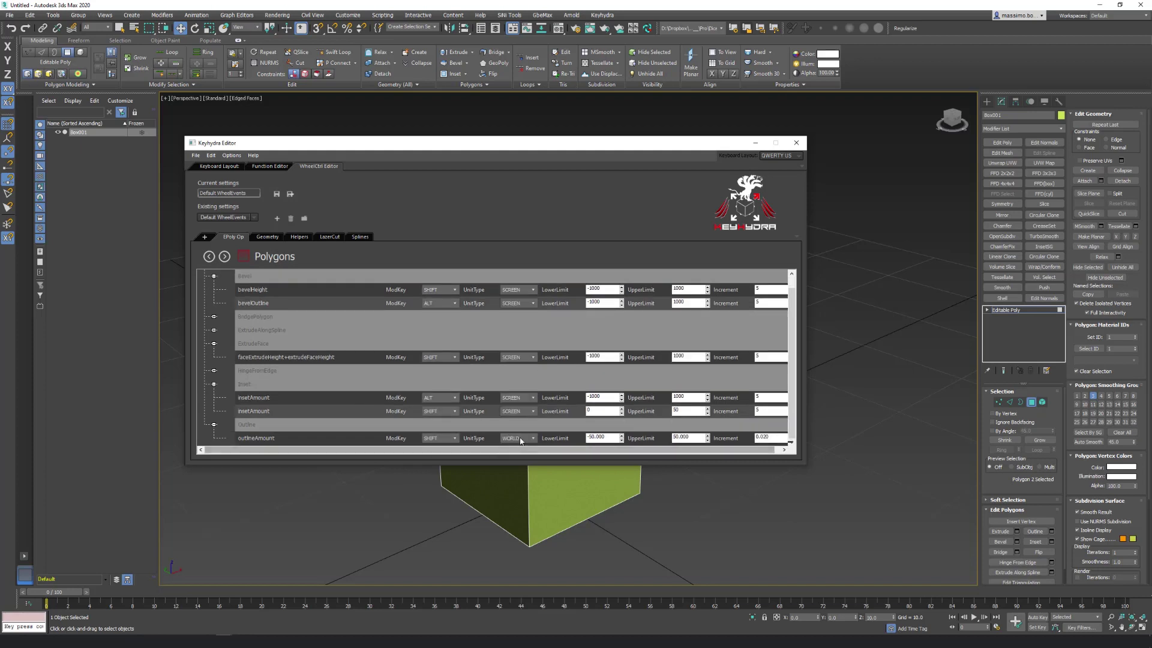
left_click(521, 439)
left_click(521, 454)
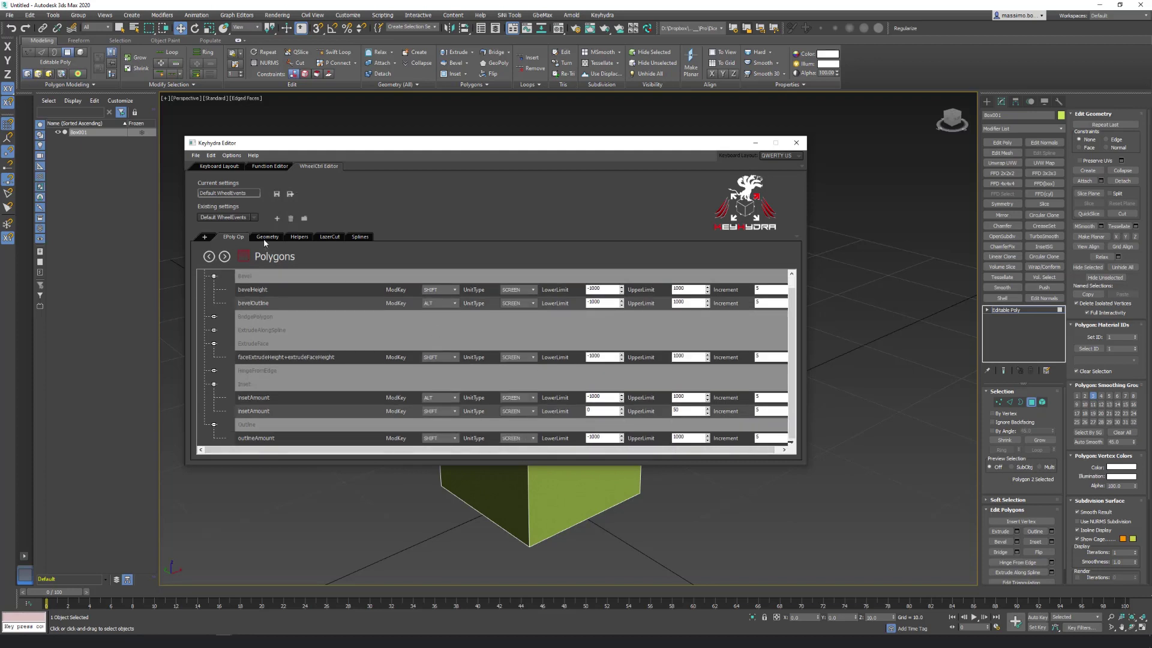
left_click(224, 256)
left_click(225, 257)
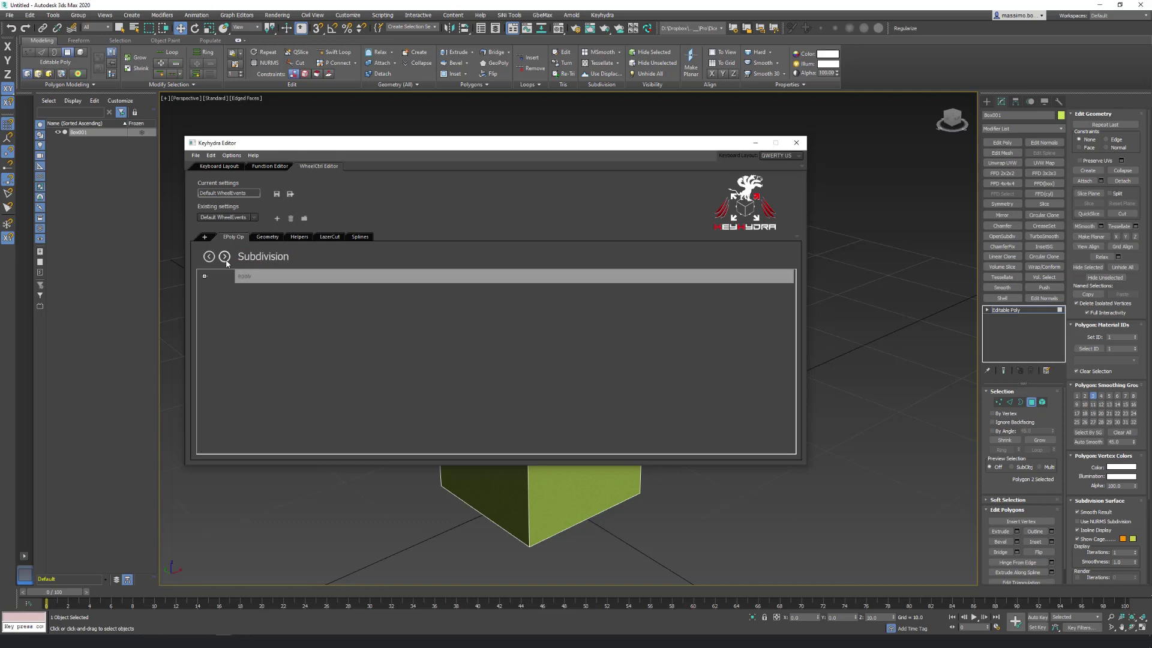
Step: On the Edges page, set the ChamferEdge amount to SCREEN units
left_click(225, 261)
left_click(225, 256)
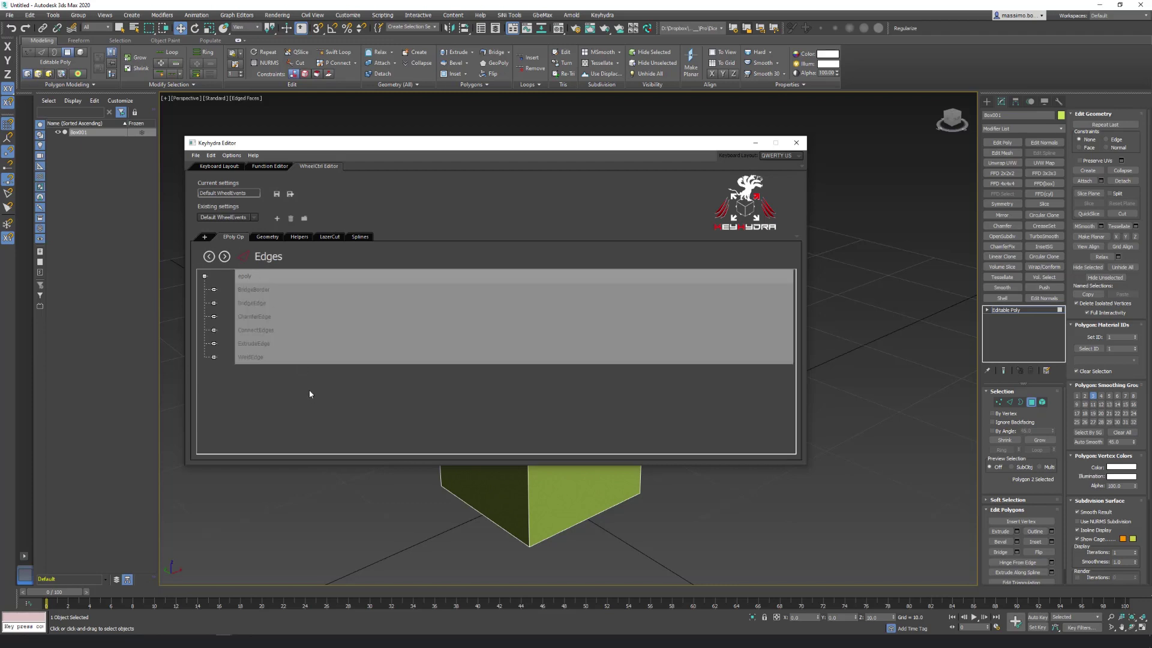
double_click(255, 318)
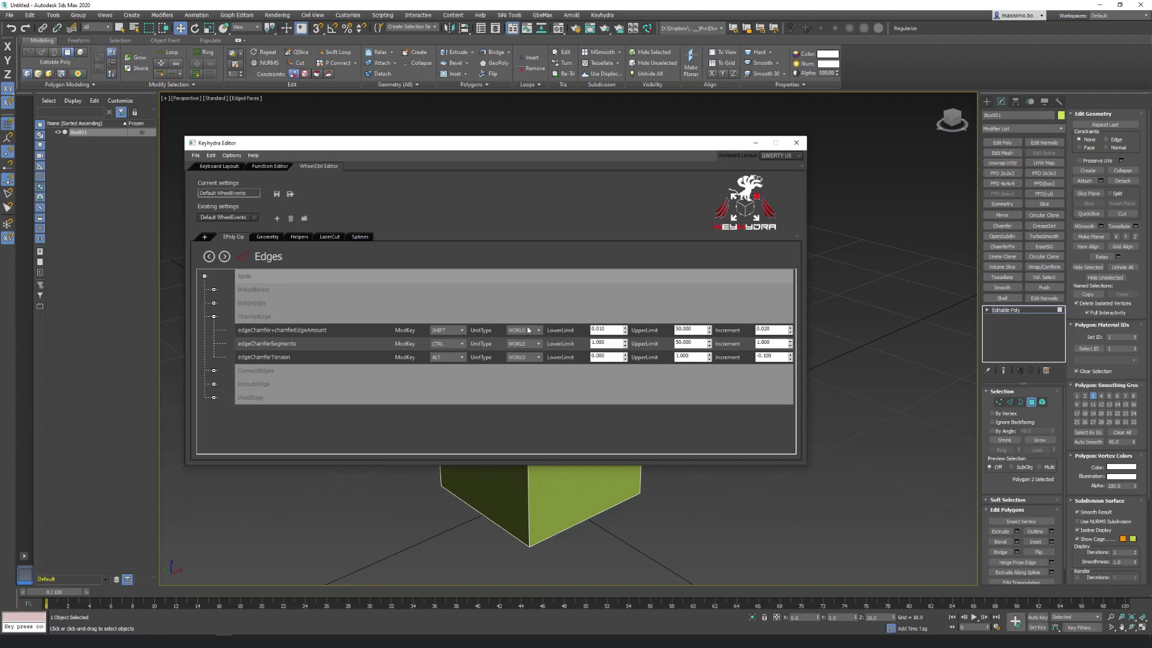
left_click(514, 347)
Step: Close the Keyhydra editor, recentre the box, and reopen the editor
key("Escape")
middle_click_drag(674, 451, 653, 423)
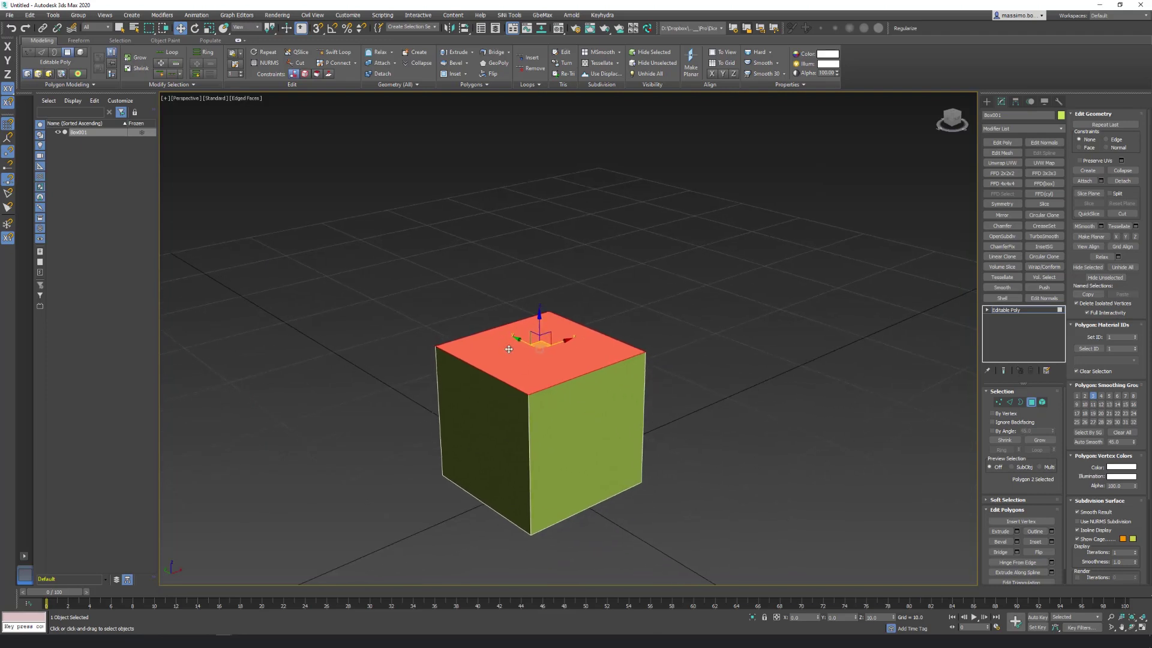
left_click(603, 15)
left_click(604, 31)
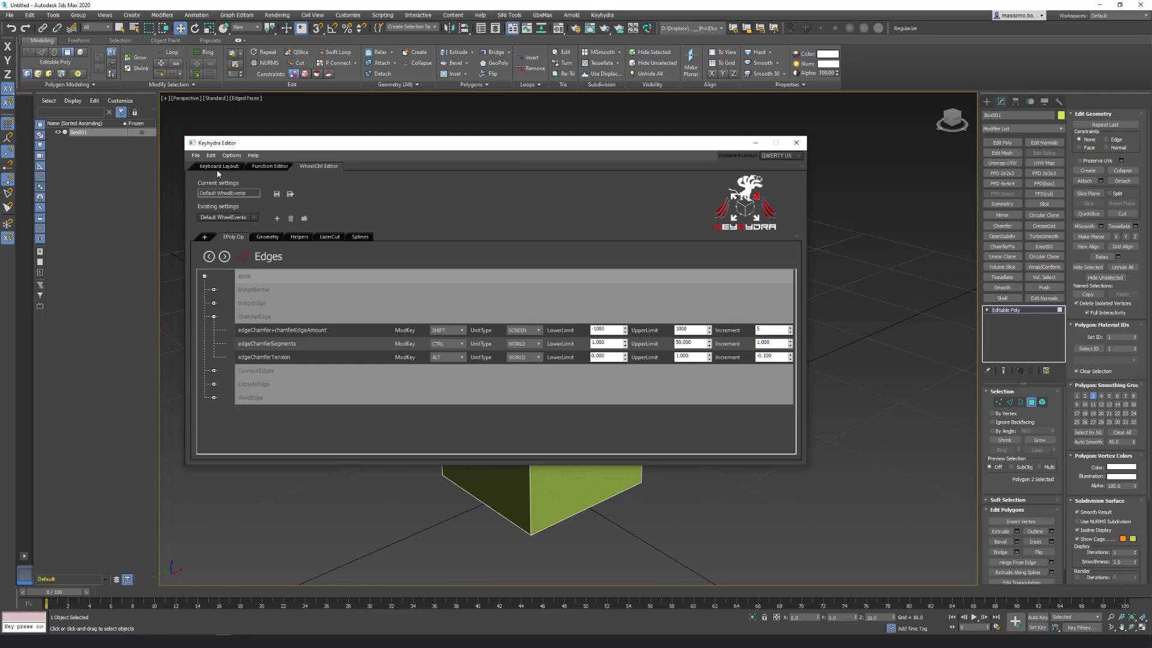
Step: Load the ArmorPack keyboard profile into enabled slot 1 and close the editor
left_click(217, 167)
left_click(228, 217)
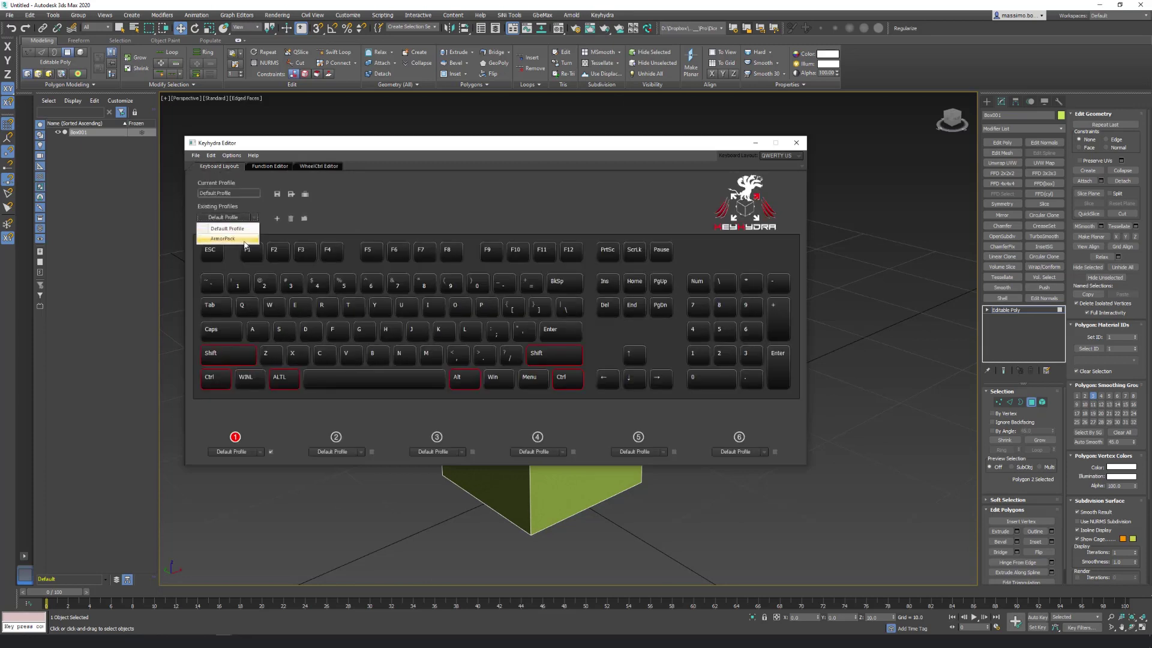
left_click(244, 239)
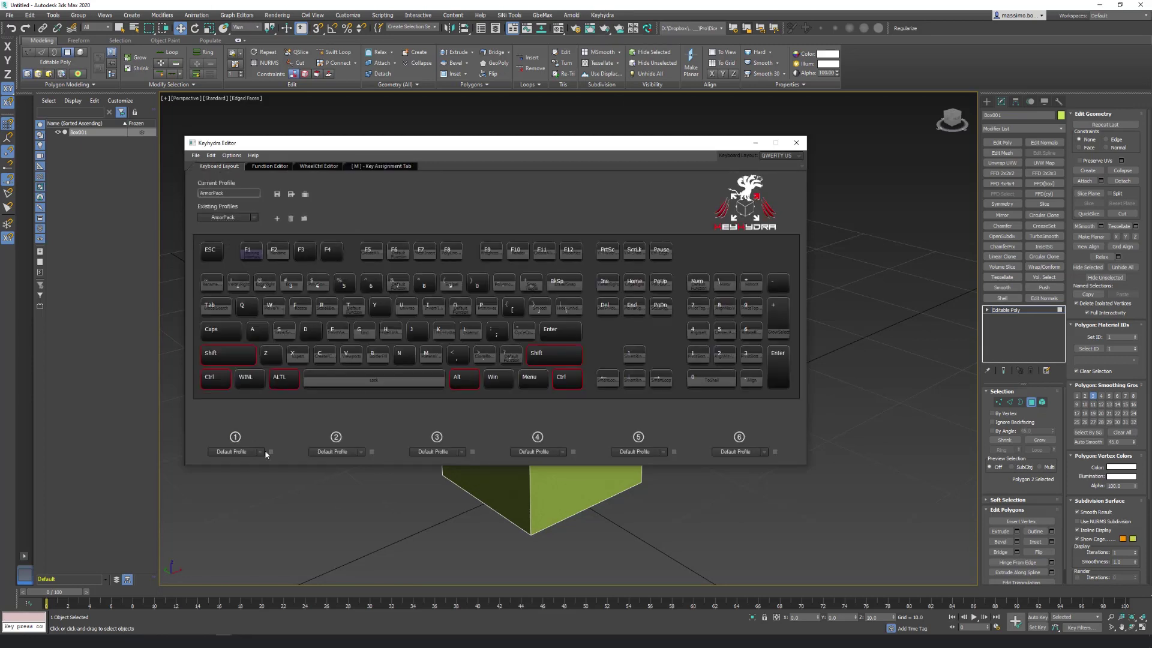
left_click(260, 452)
left_click(231, 473)
left_click(271, 452)
key("Escape")
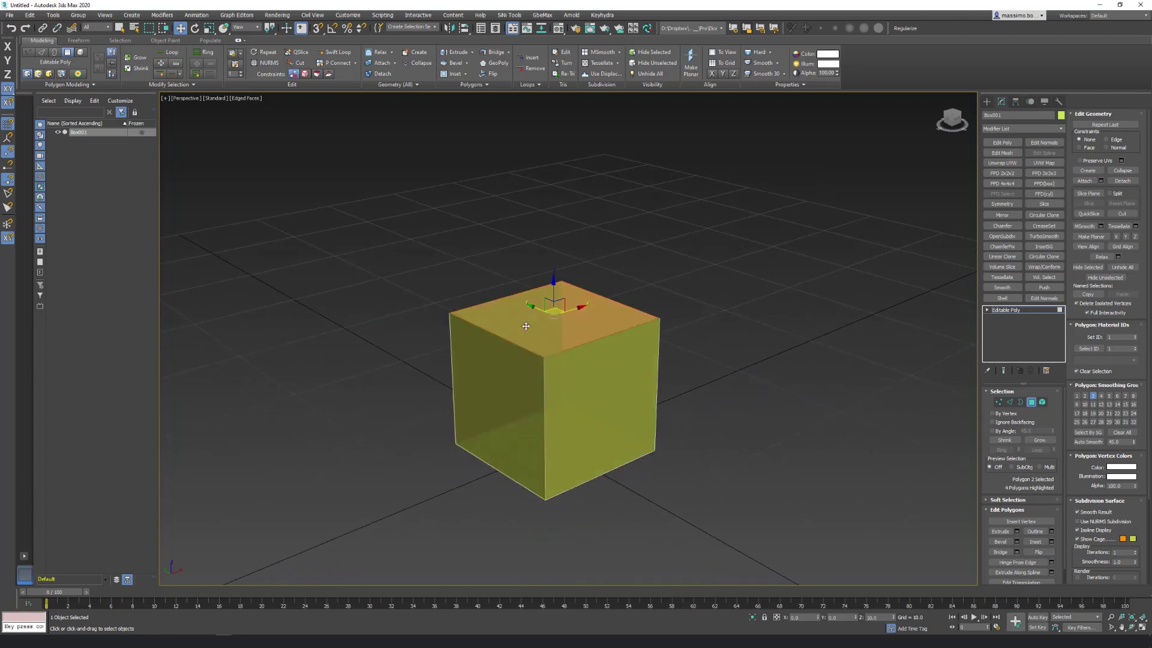
Step: Extrude the top face with Shift+E and nudge it slightly higher
key("shift+e")
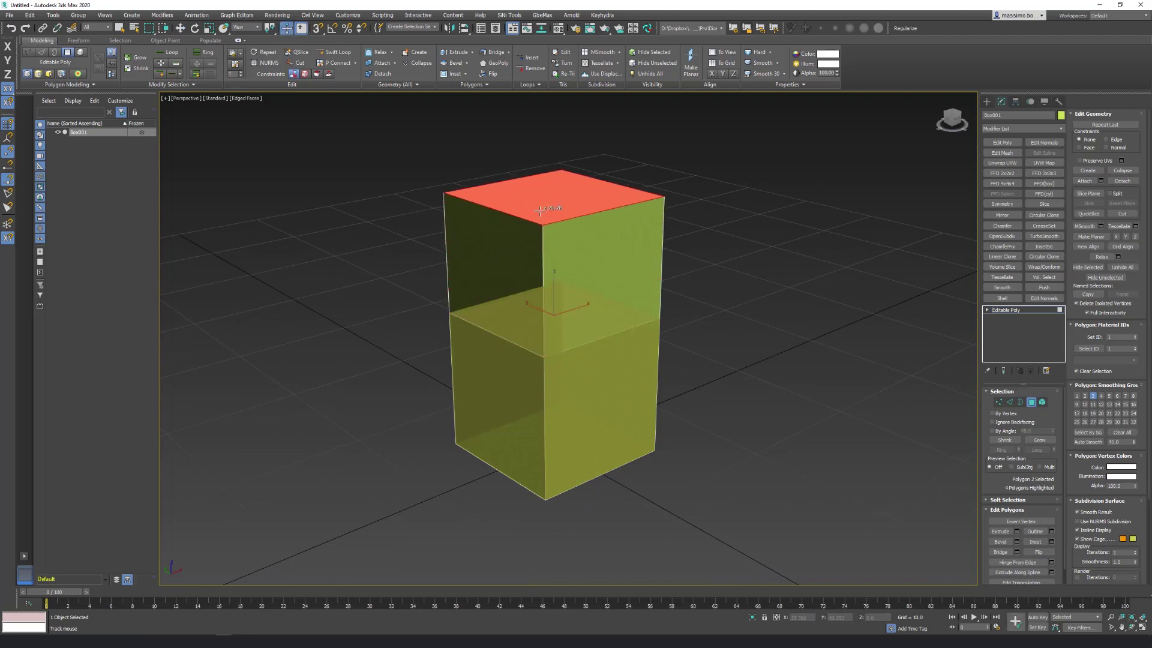
left_click(539, 210)
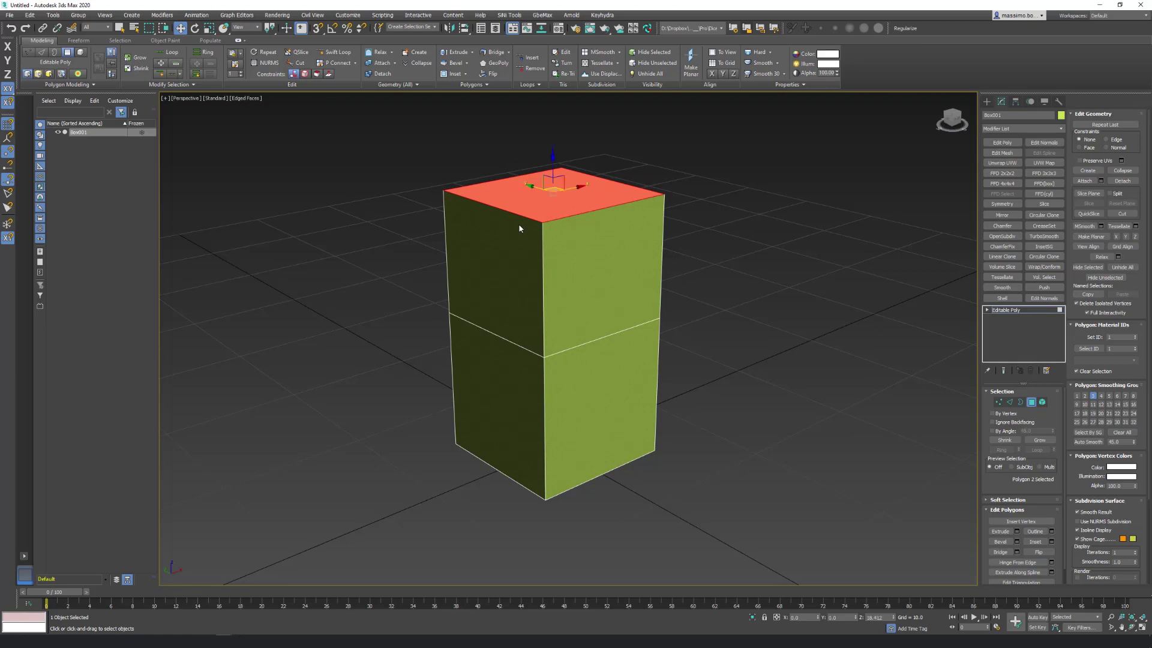
middle_click_drag(519, 227, 511, 316)
scroll(510, 316, "up", 3)
scroll(523, 324, "up", 3)
scroll(538, 309, "up", 3)
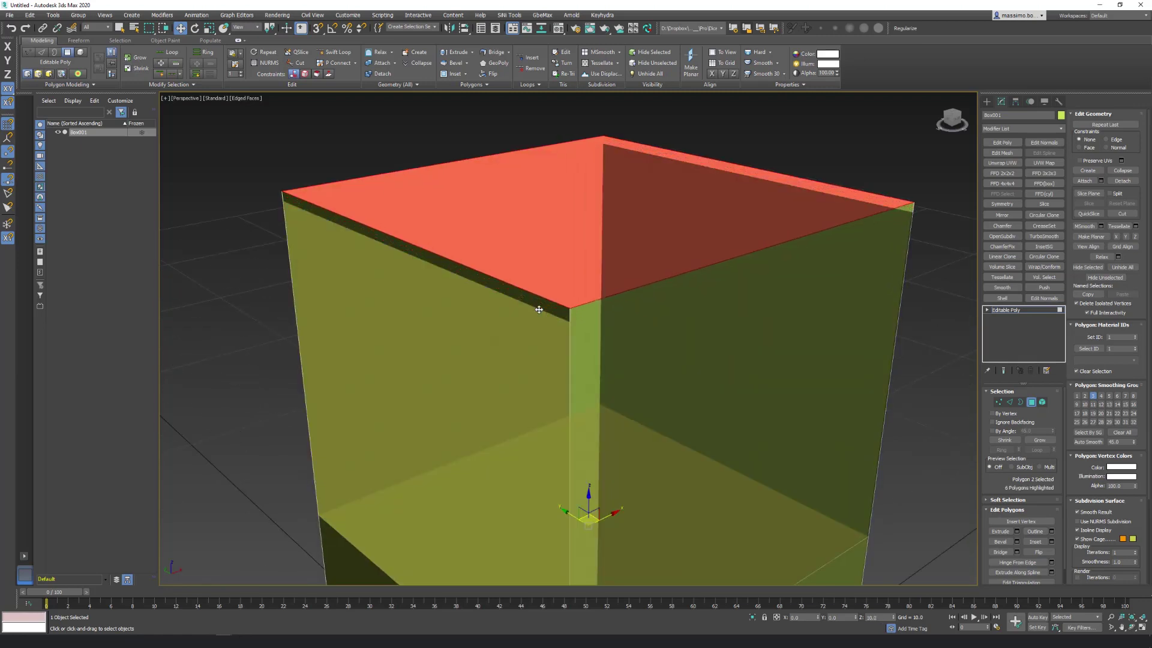
scroll(538, 310, "down", 1)
scroll(538, 310, "down", 4)
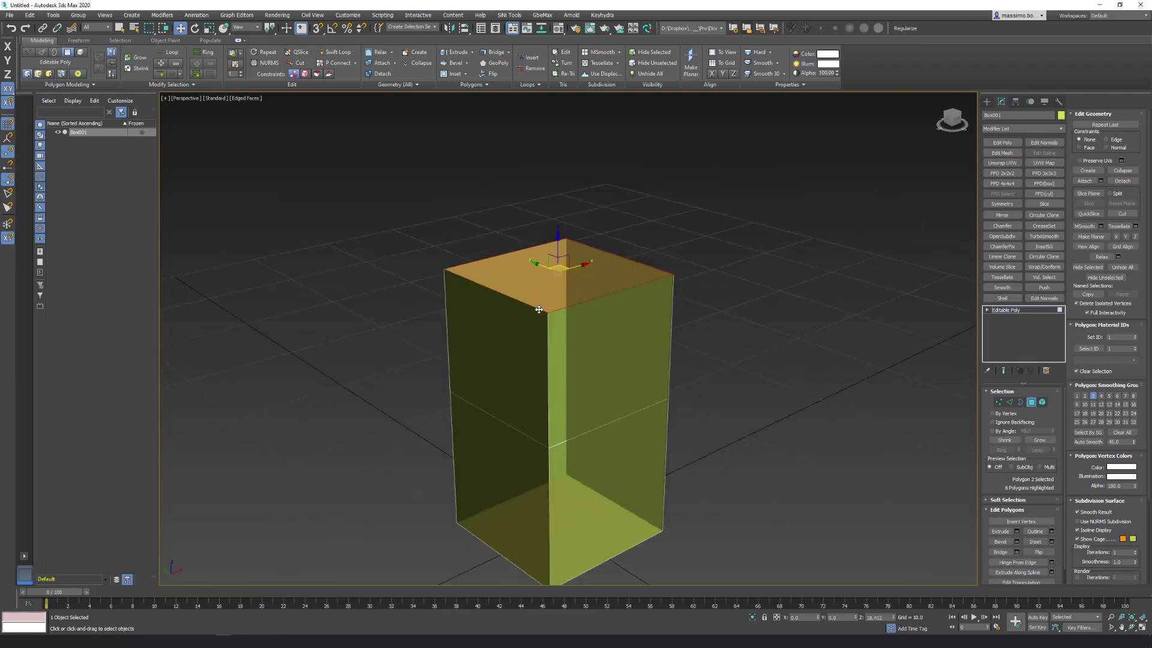
scroll(539, 310, "down", 3)
scroll(539, 309, "down", 2)
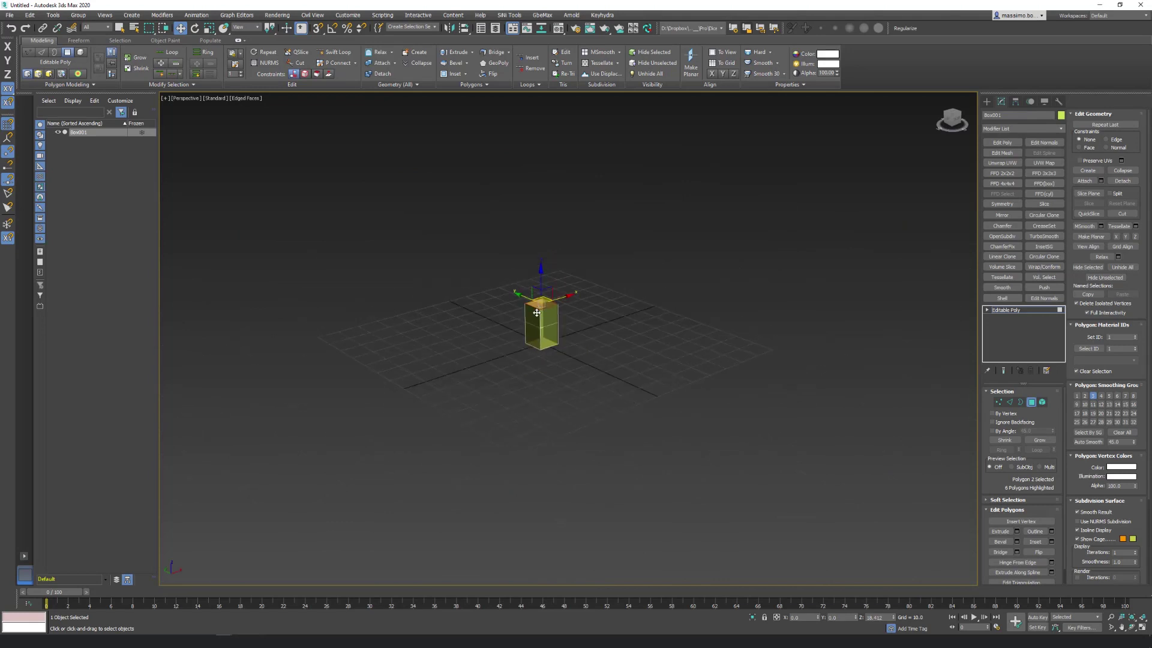
left_click_drag(539, 309, 535, 303)
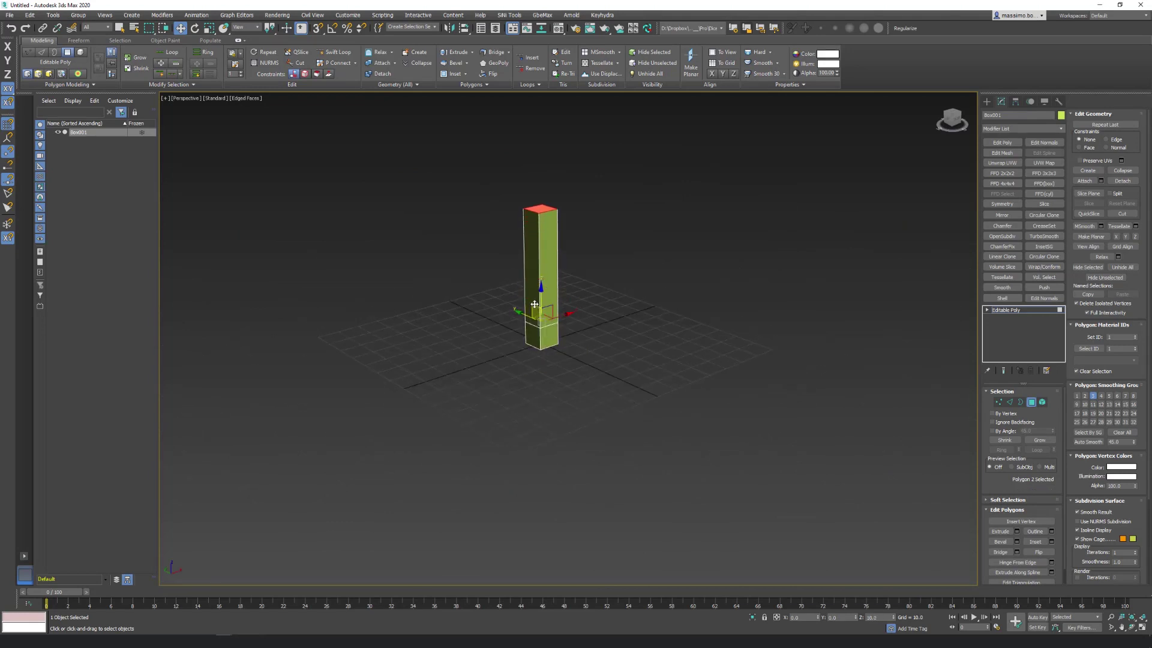
Step: Raise the top face into a tall pillar, then lower it from 12.085 to 10.0
scroll(534, 303, "down", 4)
scroll(535, 303, "down", 2)
scroll(534, 303, "down", 2)
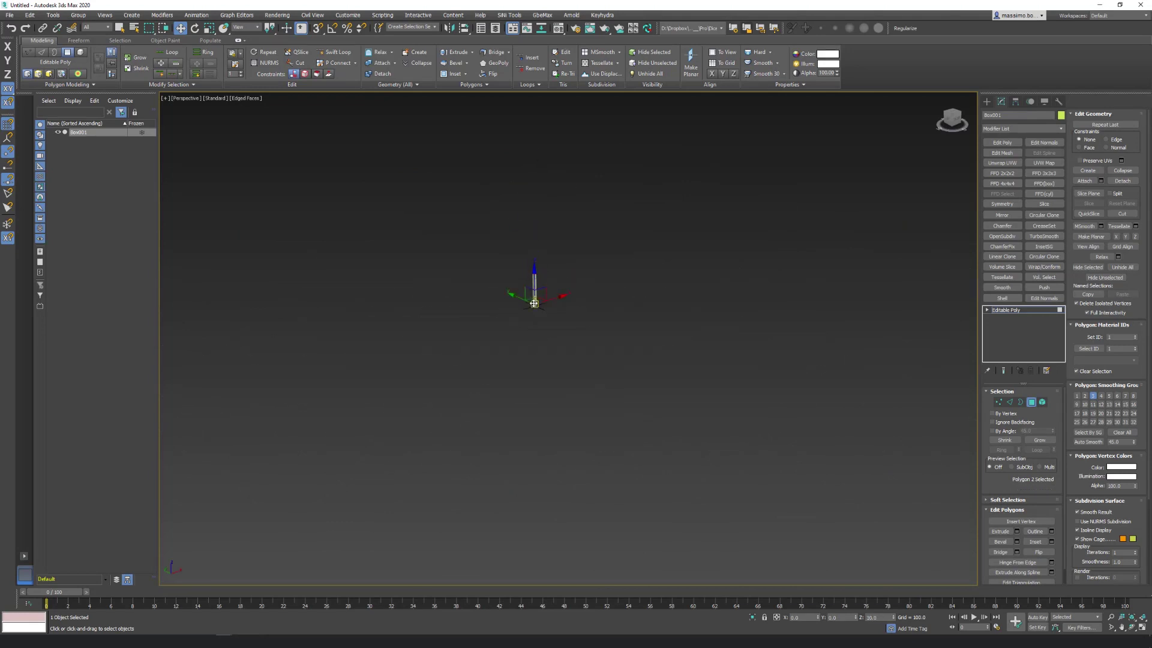
left_click_drag(533, 303, 517, 246)
scroll(486, 386, "up", 3)
scroll(485, 386, "up", 4)
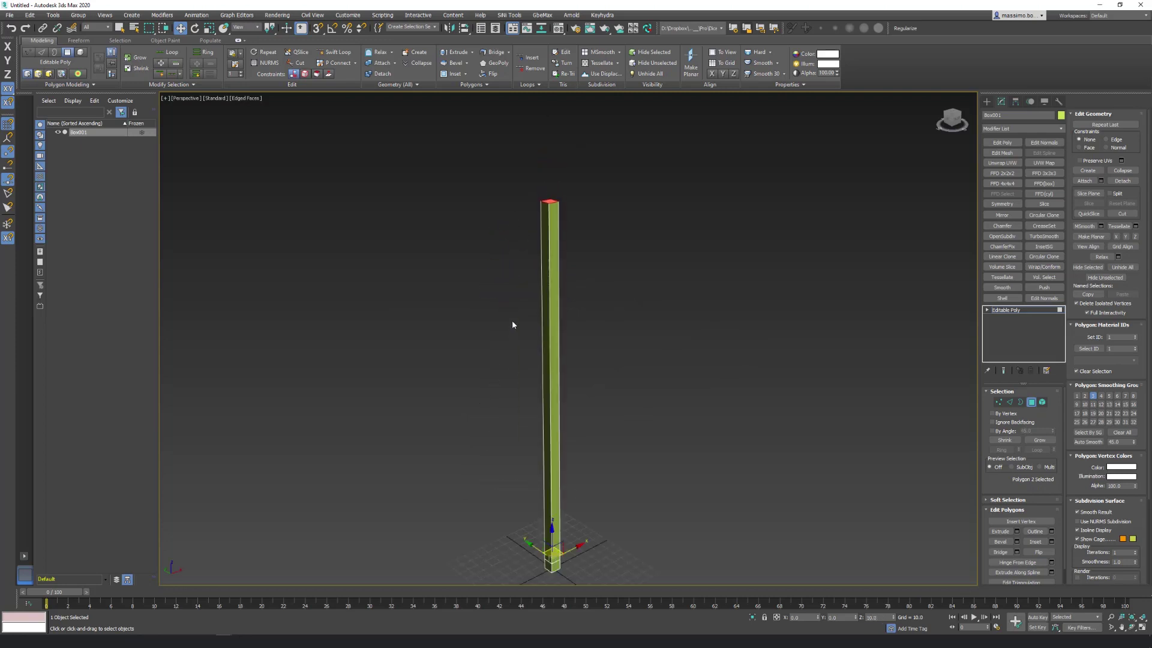
scroll(511, 319, "down", 2)
scroll(510, 313, "down", 3)
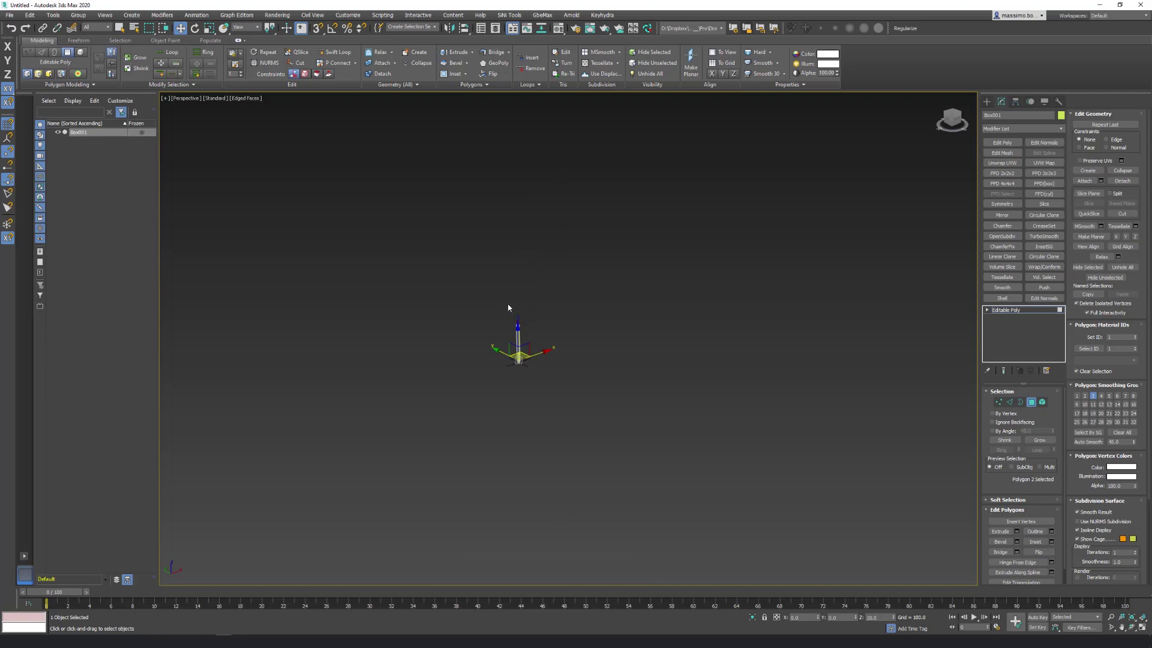
scroll(506, 324, "up", 1)
scroll(615, 494, "up", 3)
scroll(517, 378, "down", 2)
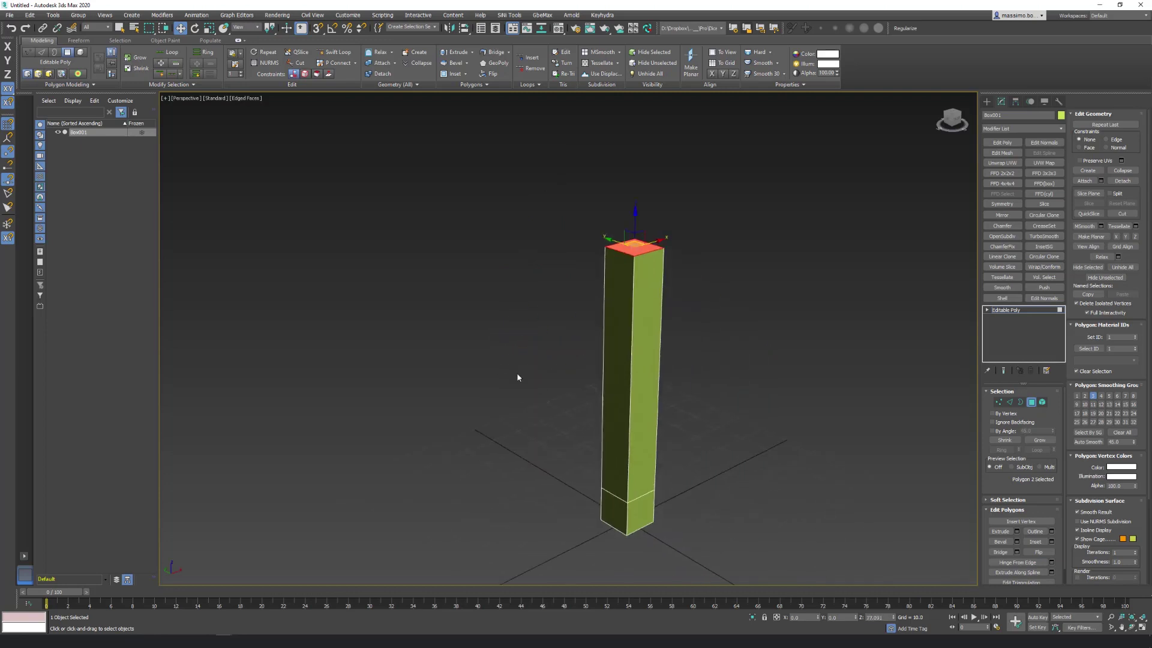
scroll(626, 249, "up", 3)
scroll(626, 249, "up", 2)
scroll(625, 249, "up", 2)
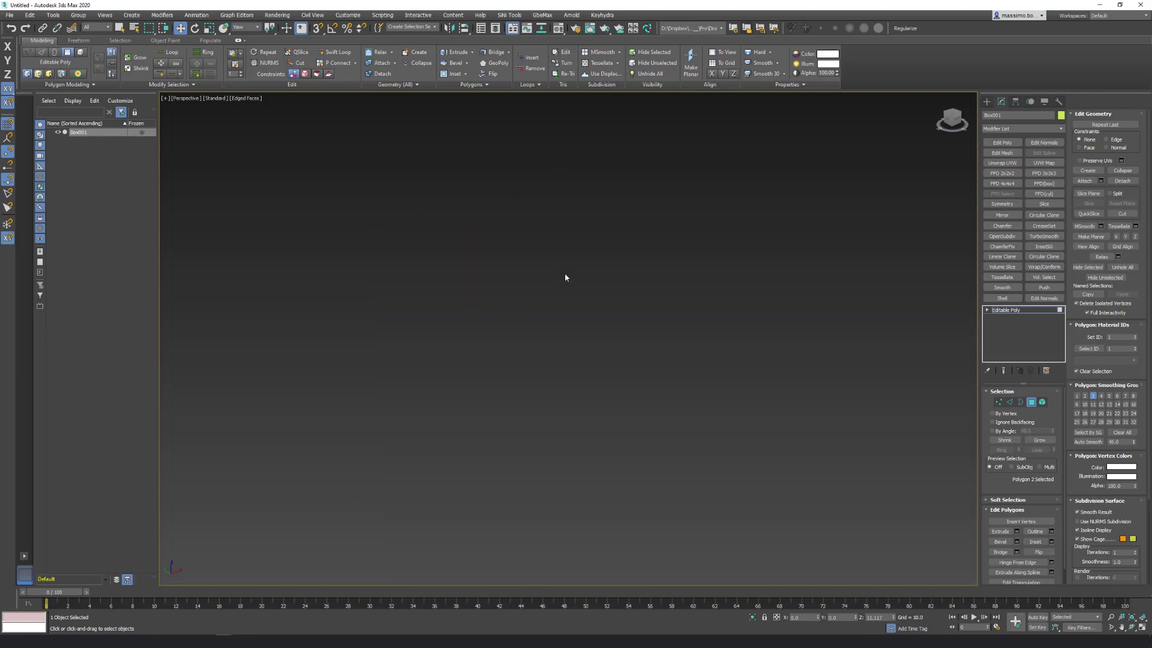
scroll(565, 277, "down", 5)
scroll(599, 294, "up", 2)
scroll(611, 297, "up", 2)
scroll(616, 298, "up", 2)
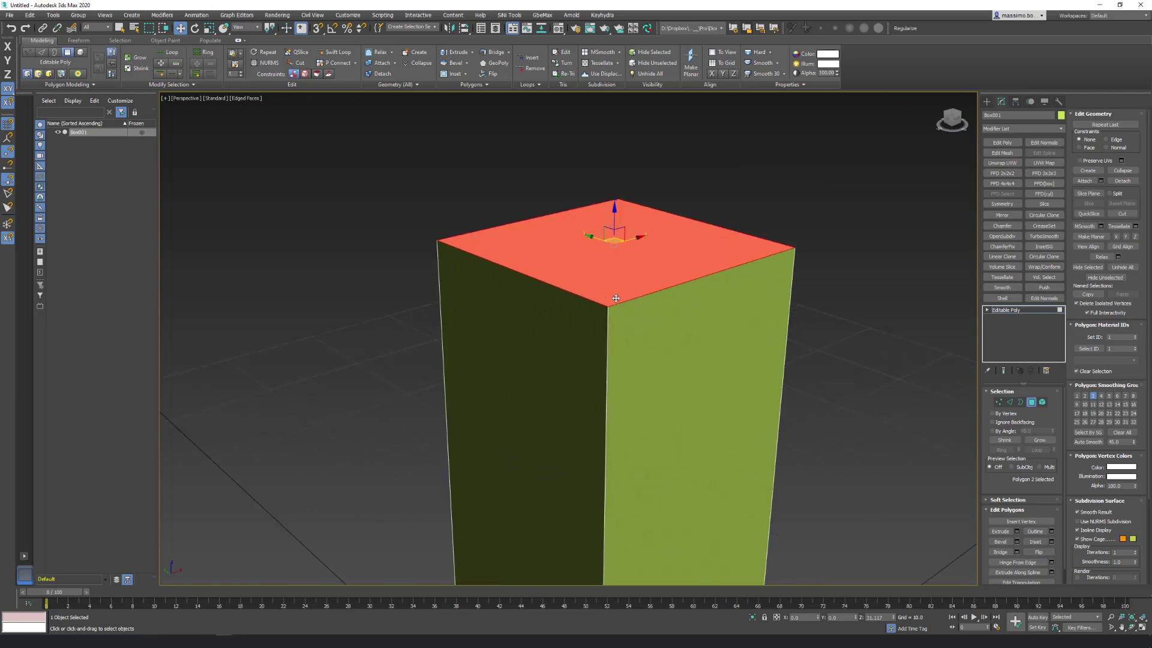
scroll(616, 298, "down", 1)
scroll(615, 299, "down", 1)
scroll(616, 298, "down", 1)
scroll(615, 297, "down", 1)
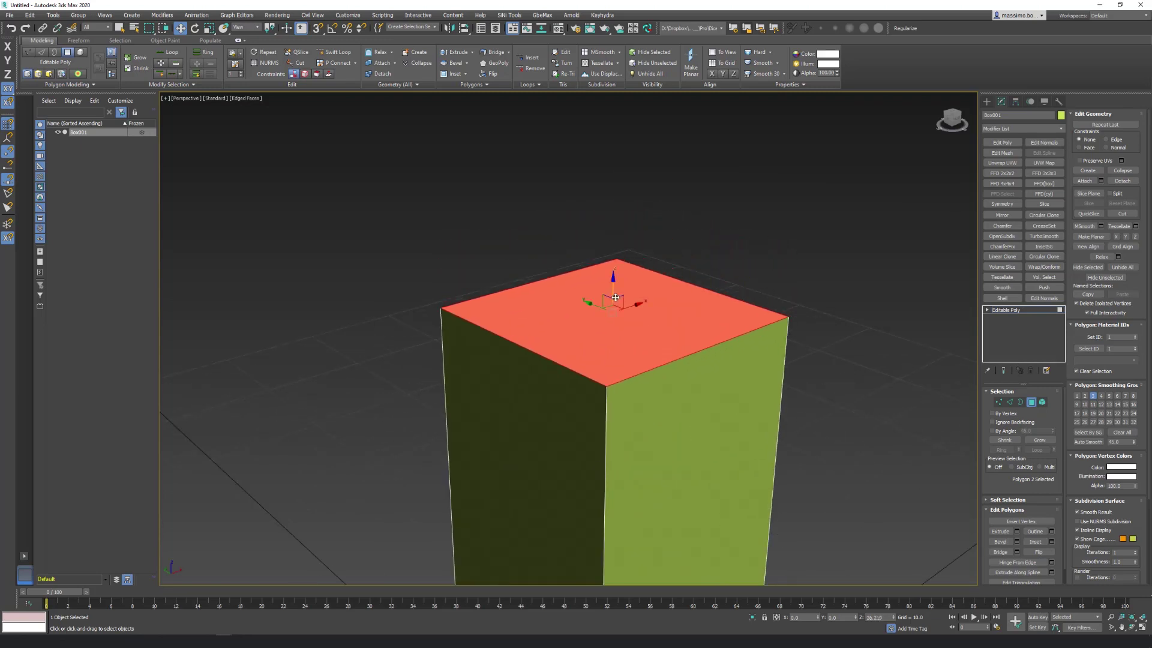
scroll(615, 298, "down", 5)
scroll(609, 291, "down", 4)
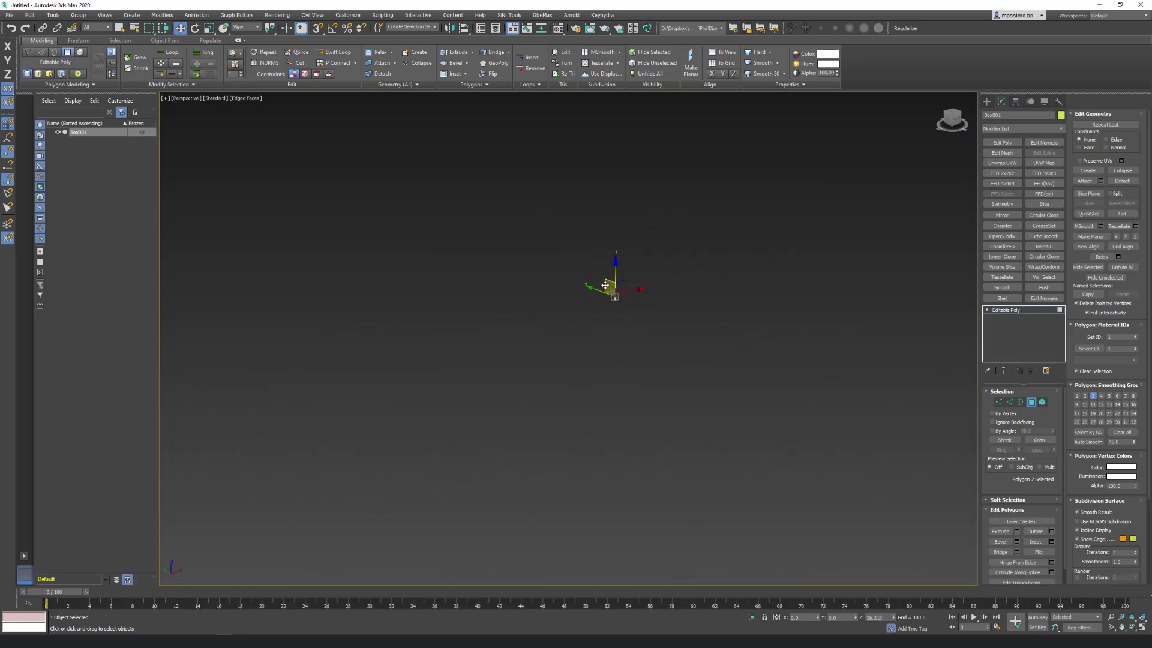
scroll(618, 304, "up", 5)
scroll(618, 304, "up", 3)
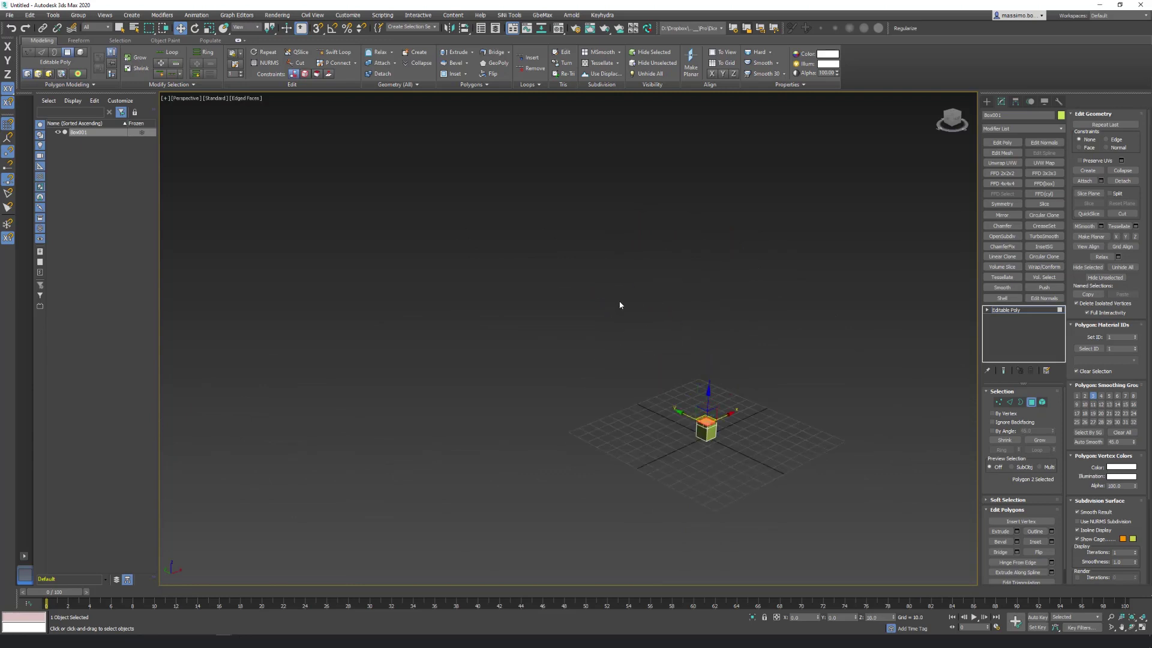
scroll(606, 416, "up", 2)
scroll(607, 414, "up", 3)
scroll(605, 384, "up", 3)
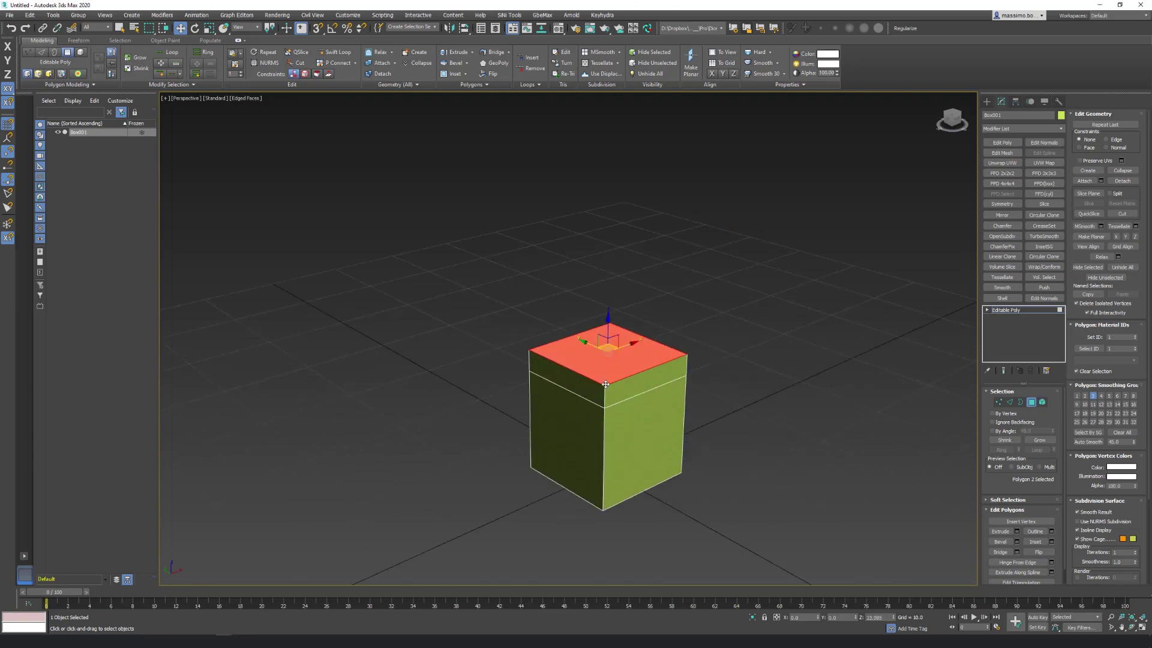
scroll(605, 384, "up", 3)
mouse_move(610, 344)
left_mouse_down()
mouse_move(608, 357)
mouse_move(283, 406)
left_mouse_up()
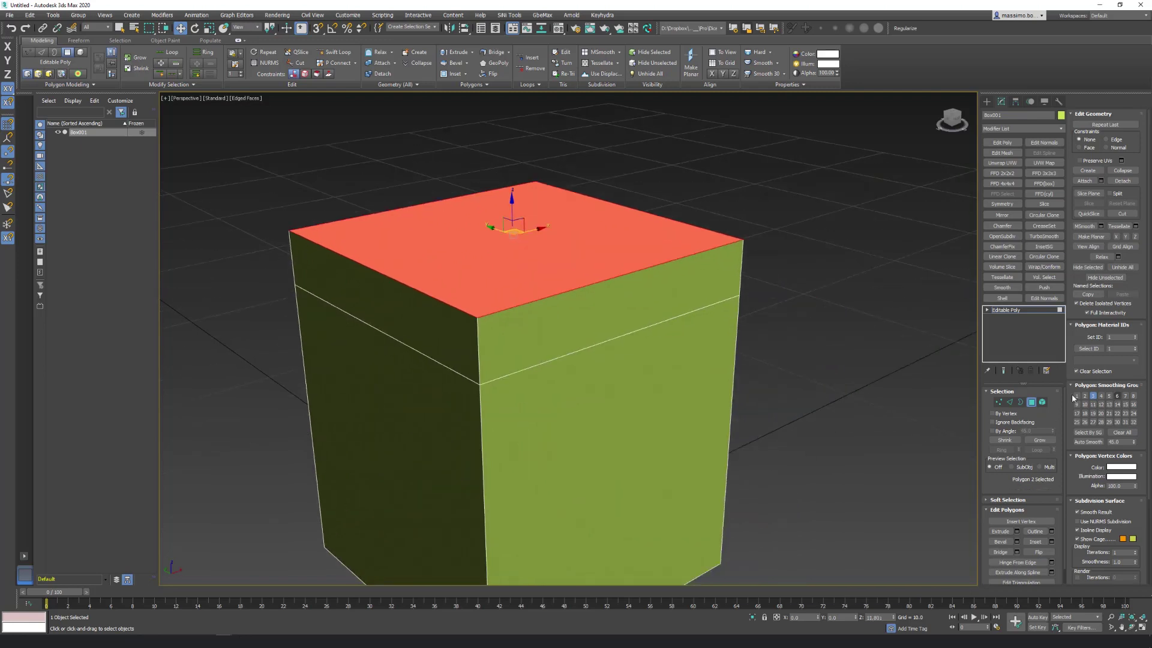
Step: Select the box's top-front edge at Edge level and chamfer it with extra segments
left_click(1009, 402)
scroll(480, 304, "down", 5)
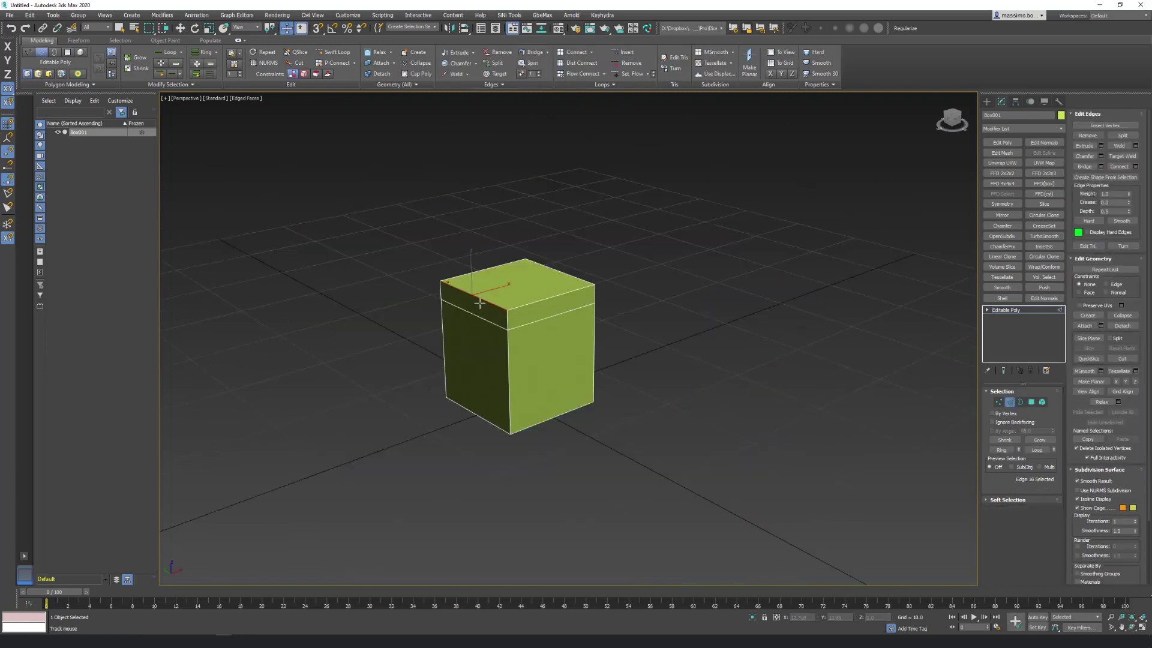
left_click_drag(480, 300, 479, 321)
key("w")
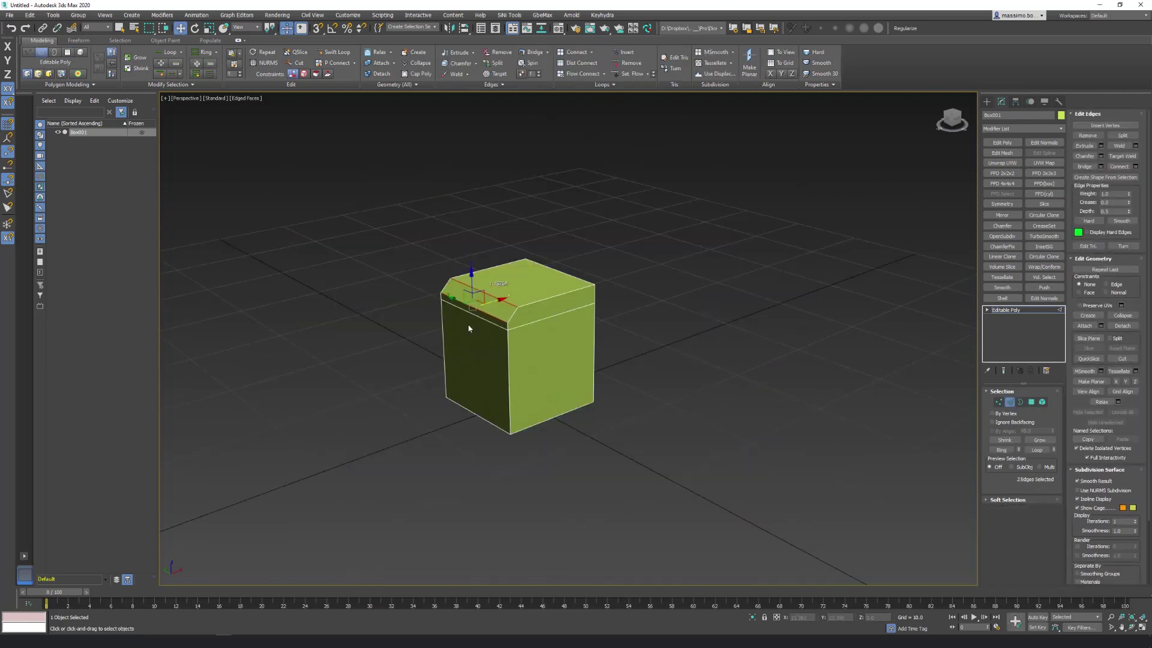
key("semicolon")
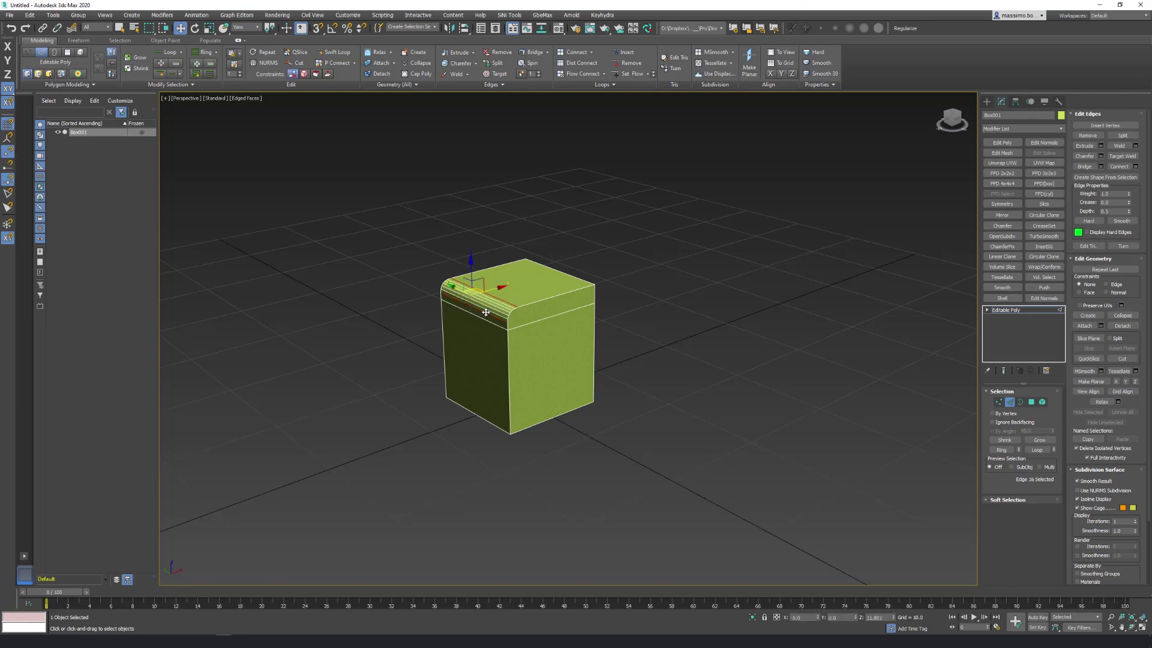
key("semicolon")
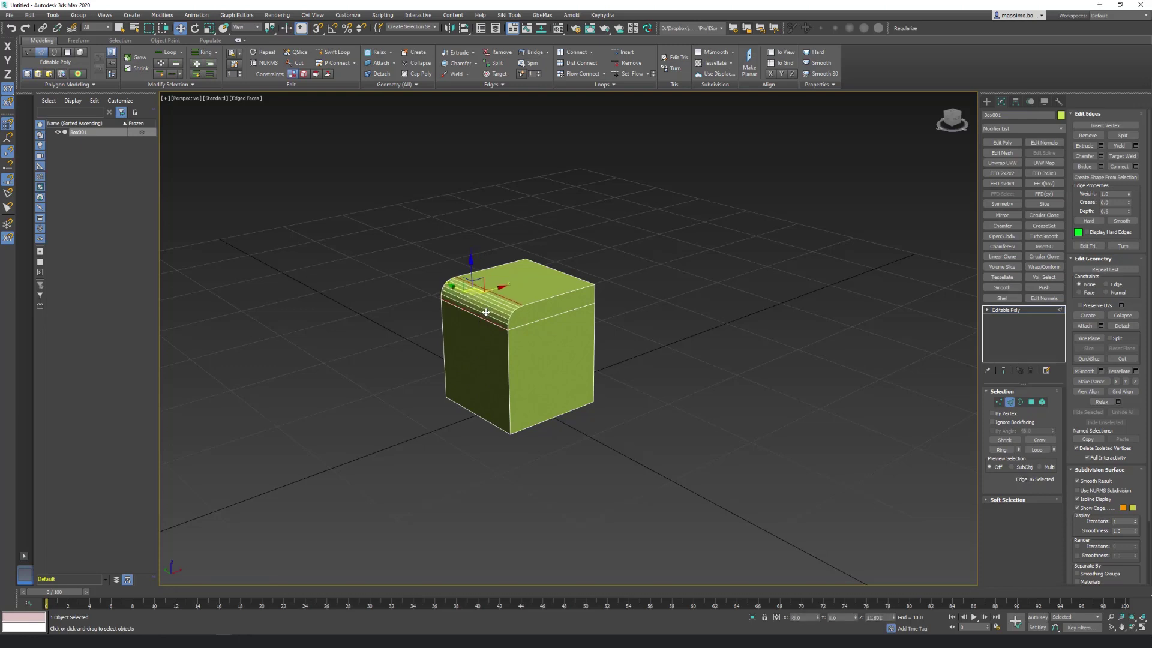
Step: Adjust the top-edge chamfer width until it forms a rounder bevel
scroll(486, 312, "up", 2)
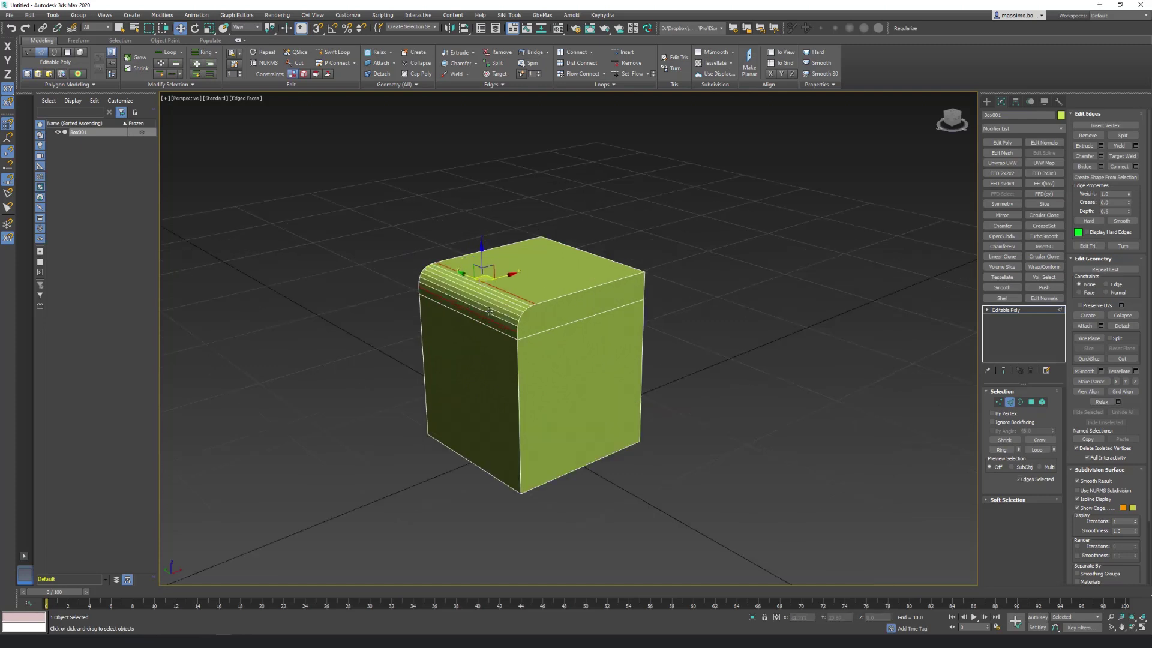
scroll(522, 312, "up", 4)
scroll(559, 312, "up", 2)
scroll(559, 311, "up", 2)
scroll(559, 311, "up", 1)
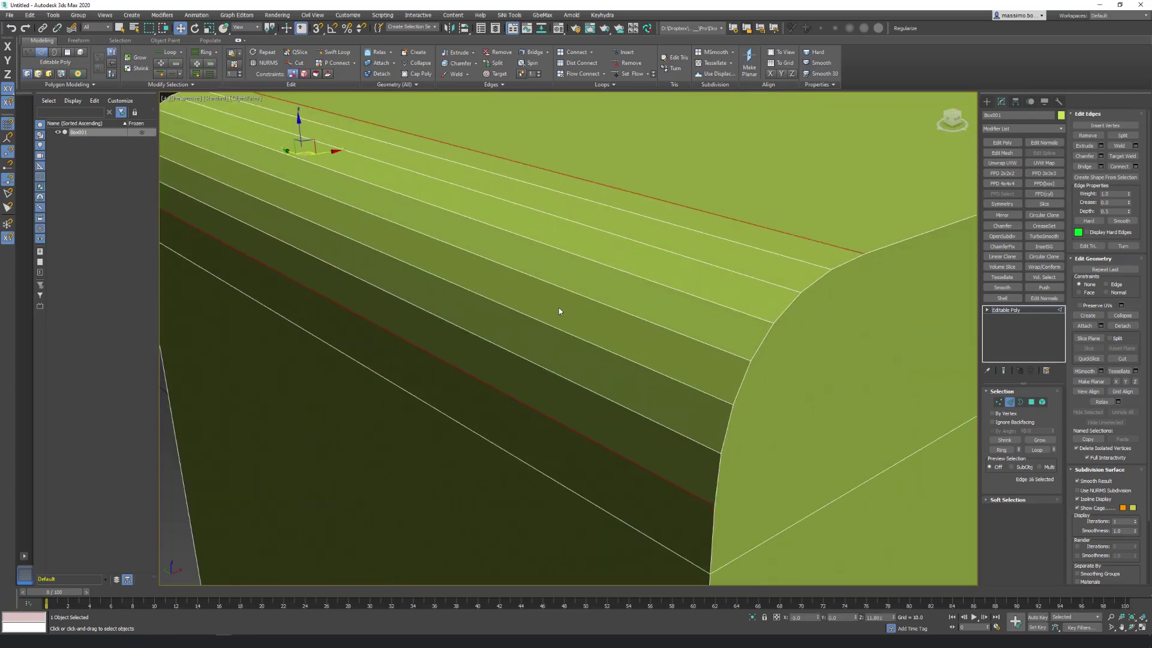
scroll(559, 312, "up", 1)
scroll(559, 311, "up", 1)
key("ctrl+z")
key("ctrl+z")
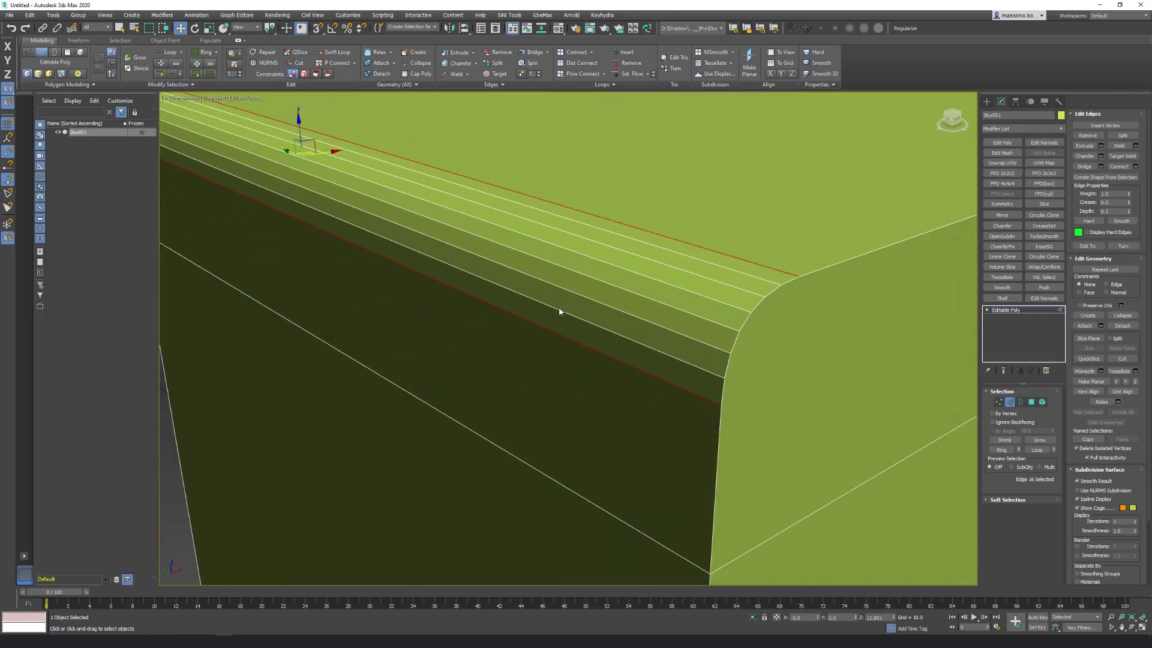
key("ctrl+z")
key("ctrl+z")
key("ctrl+z")
key("ctrl+z")
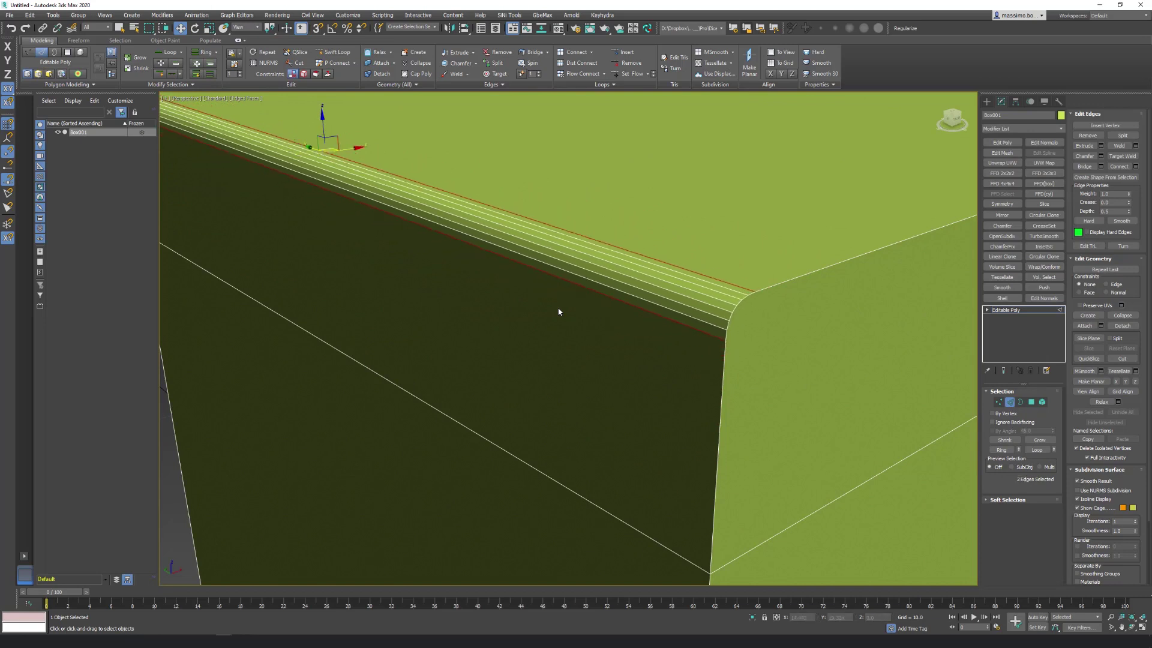
scroll(559, 311, "down", 5)
scroll(558, 312, "down", 4)
scroll(558, 311, "down", 3)
key("ctrl+y")
key("ctrl+y")
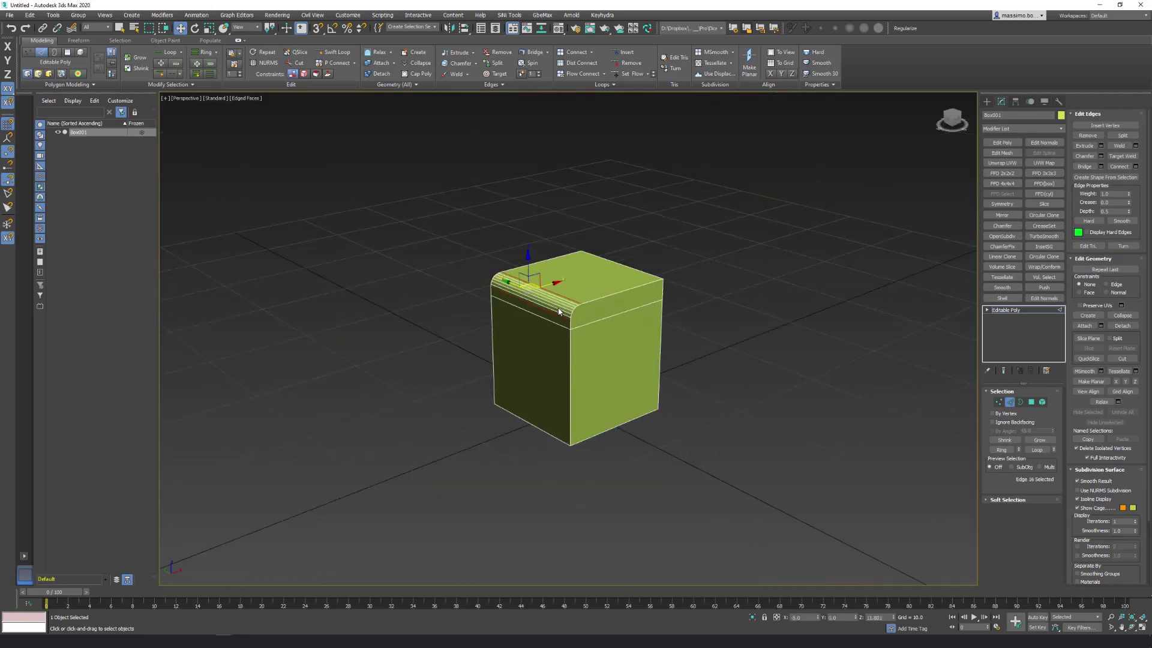
key("ctrl+y")
key("ctrl+y")
key("ctrl+y")
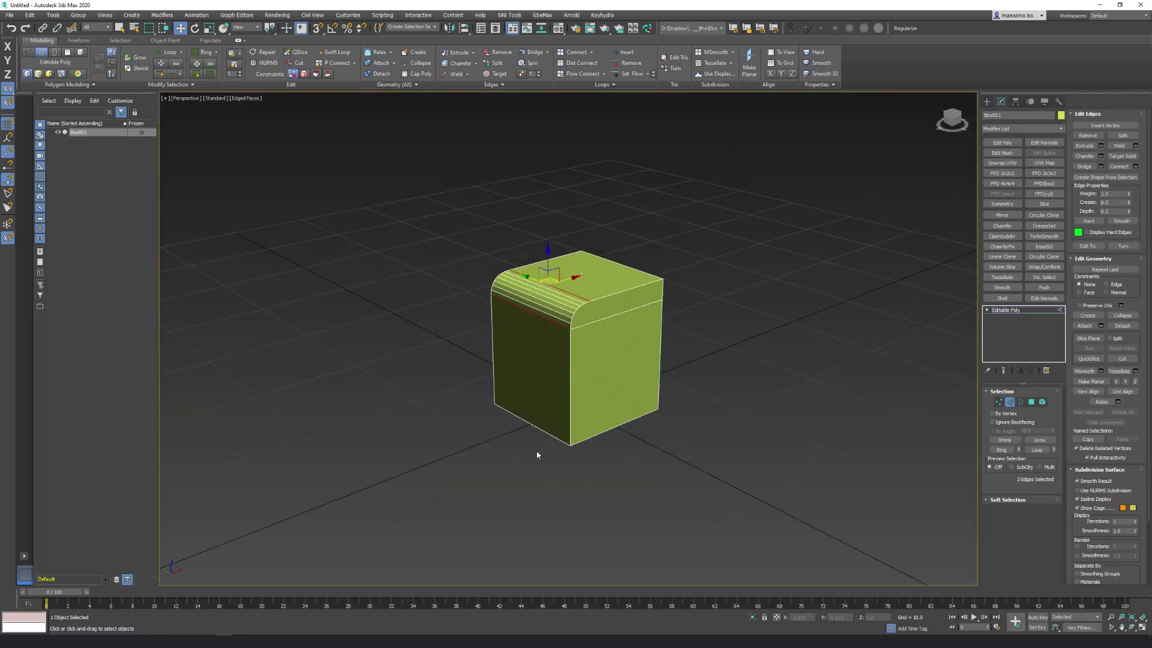
Step: Orbit to the box's bottom-front edge, select it and apply a chamfer
middle_click_drag(538, 456, 522, 420, "alt")
left_click(517, 385)
left_click(517, 369)
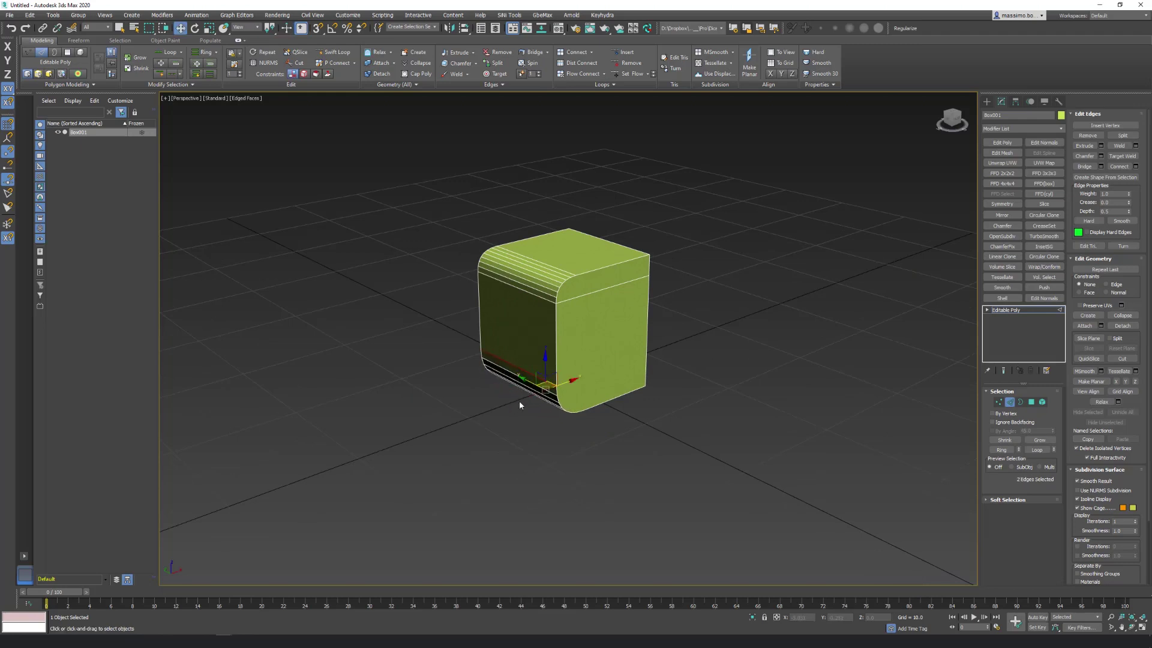
scroll(487, 447, "down", 5)
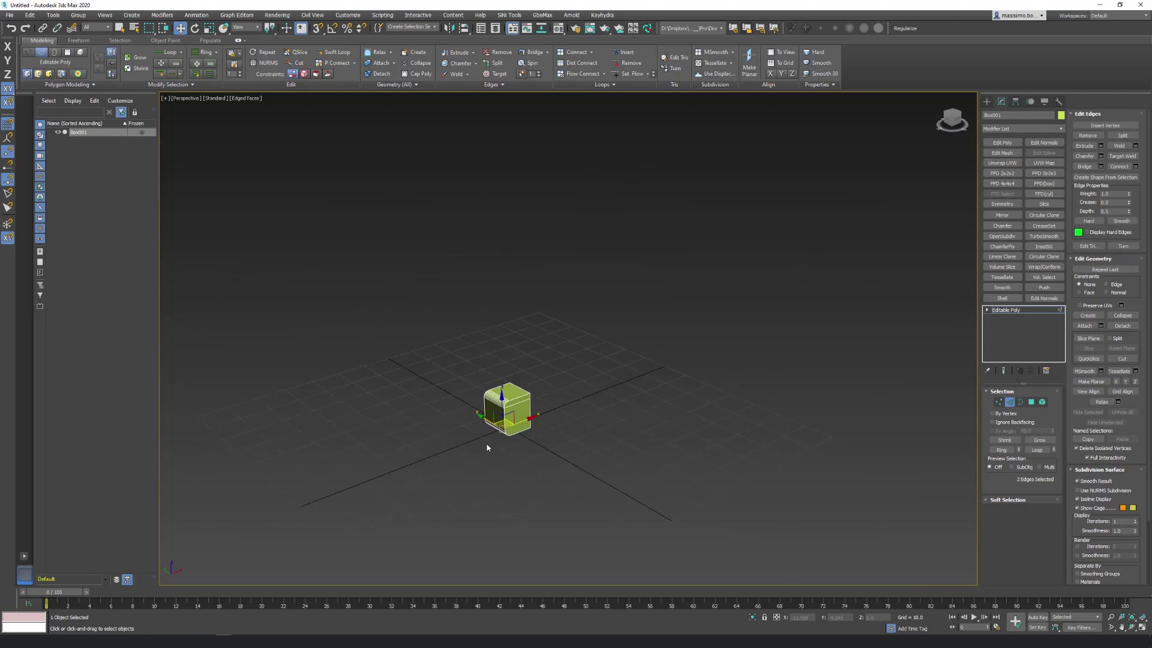
scroll(492, 442, "up", 5)
scroll(502, 429, "up", 2)
Step: Enlarge the bottom chamfer into a large sweeping curve along the box's left side
middle_click_drag(507, 419, 497, 407, "alt")
left_click(496, 407)
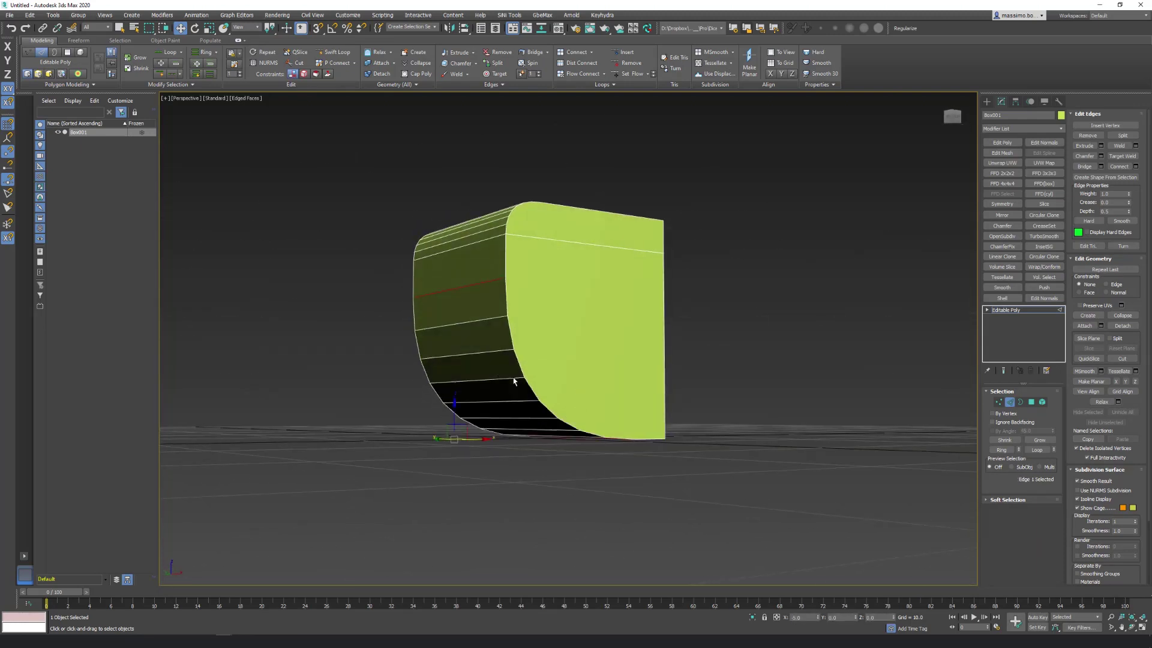
scroll(486, 320, "up", 3)
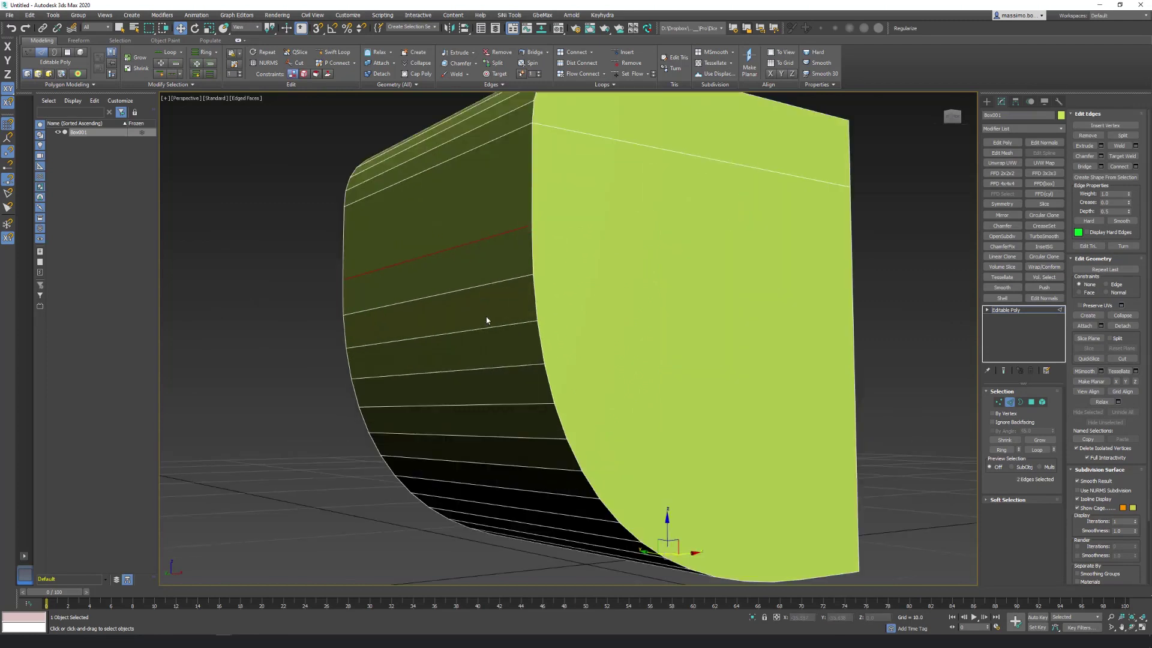
scroll(486, 320, "up", 1)
scroll(486, 321, "up", 1)
scroll(487, 320, "up", 1)
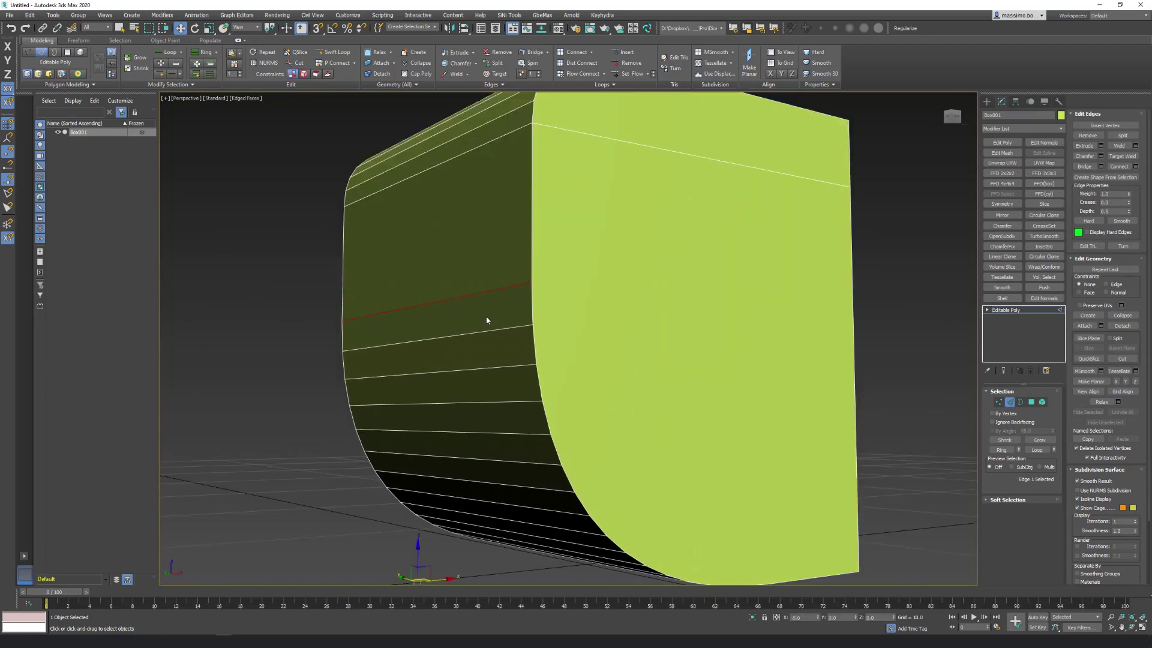
scroll(486, 320, "up", 1)
scroll(486, 321, "up", 1)
scroll(486, 320, "up", 1)
scroll(487, 320, "up", 1)
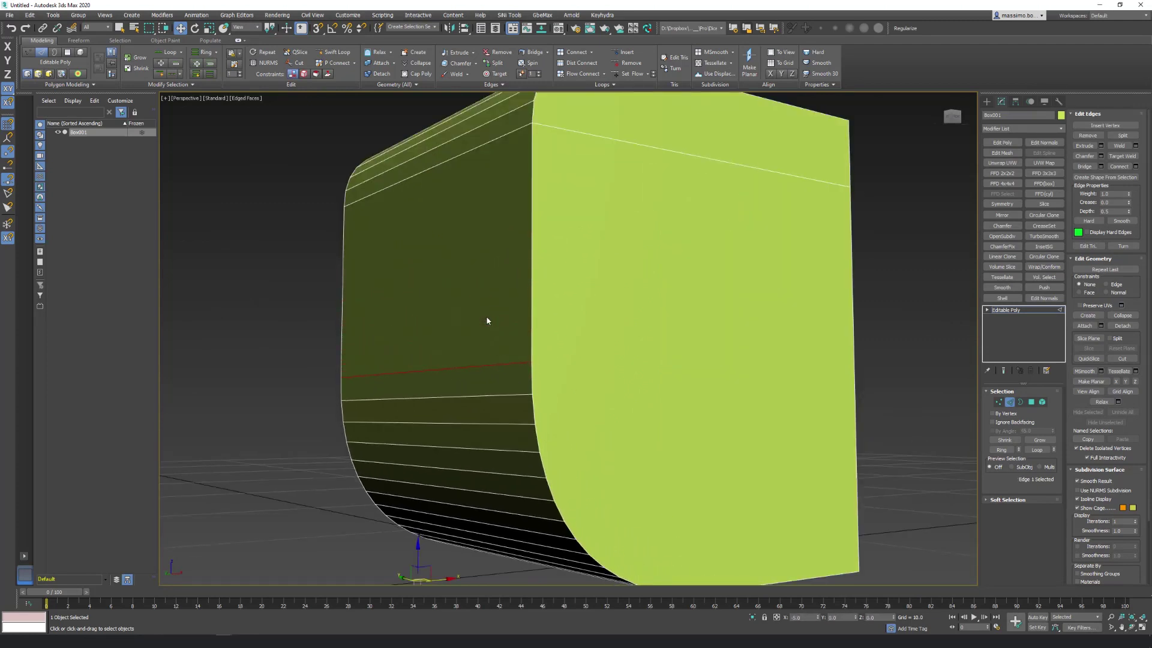
scroll(487, 321, "up", 1)
scroll(487, 321, "down", 10)
middle_click_drag(487, 316, 499, 327, "alt")
scroll(499, 328, "up", 5)
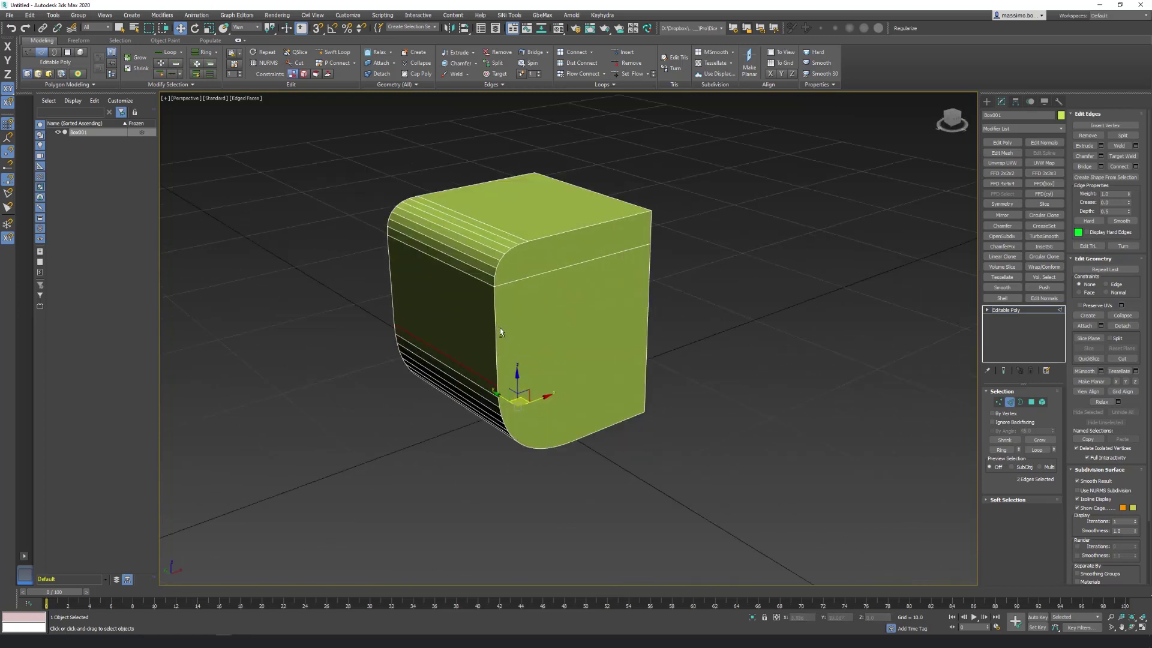
middle_click_drag(561, 309, 504, 309, "alt")
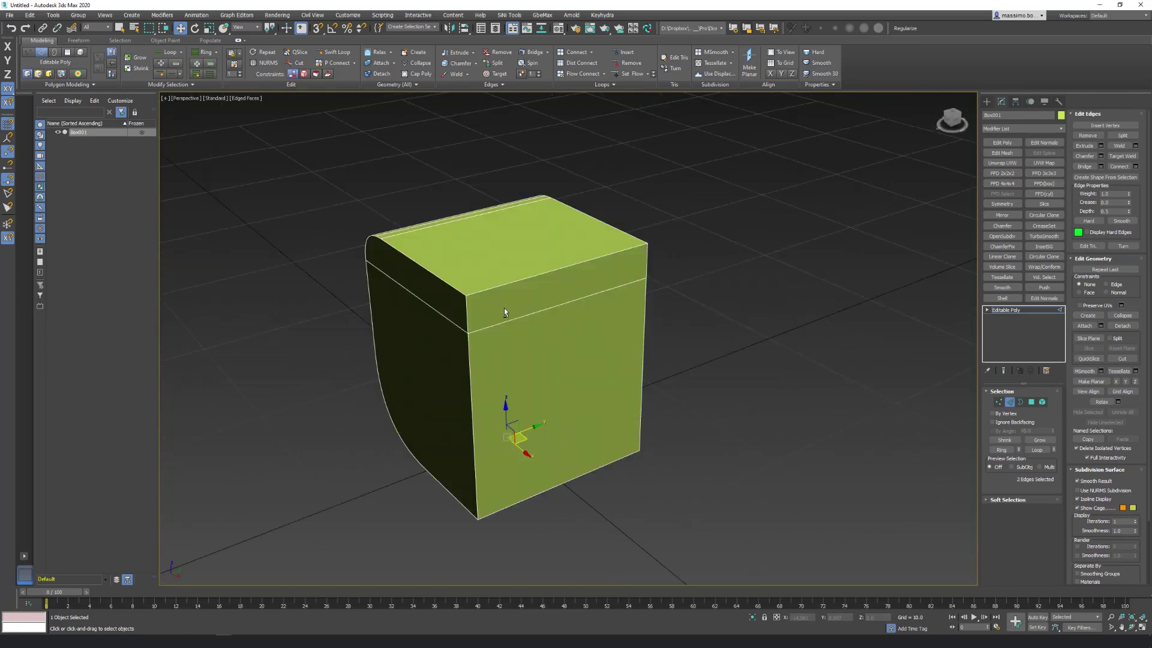
Step: Select the box's front face in Polygon mode and inset it with a narrow border
key("4")
left_click(509, 240)
left_click(548, 379)
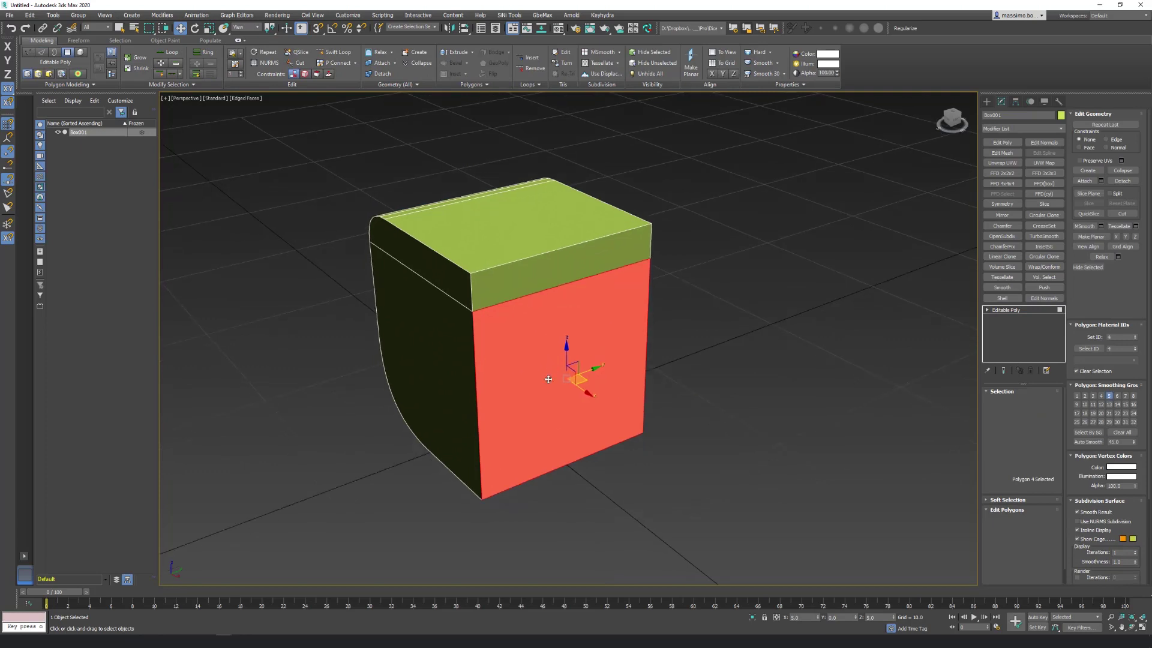
key("alt+c")
mouse_move(507, 390)
left_mouse_down()
mouse_move(514, 379)
mouse_move(507, 407)
mouse_move(487, 382)
left_mouse_up()
key("w")
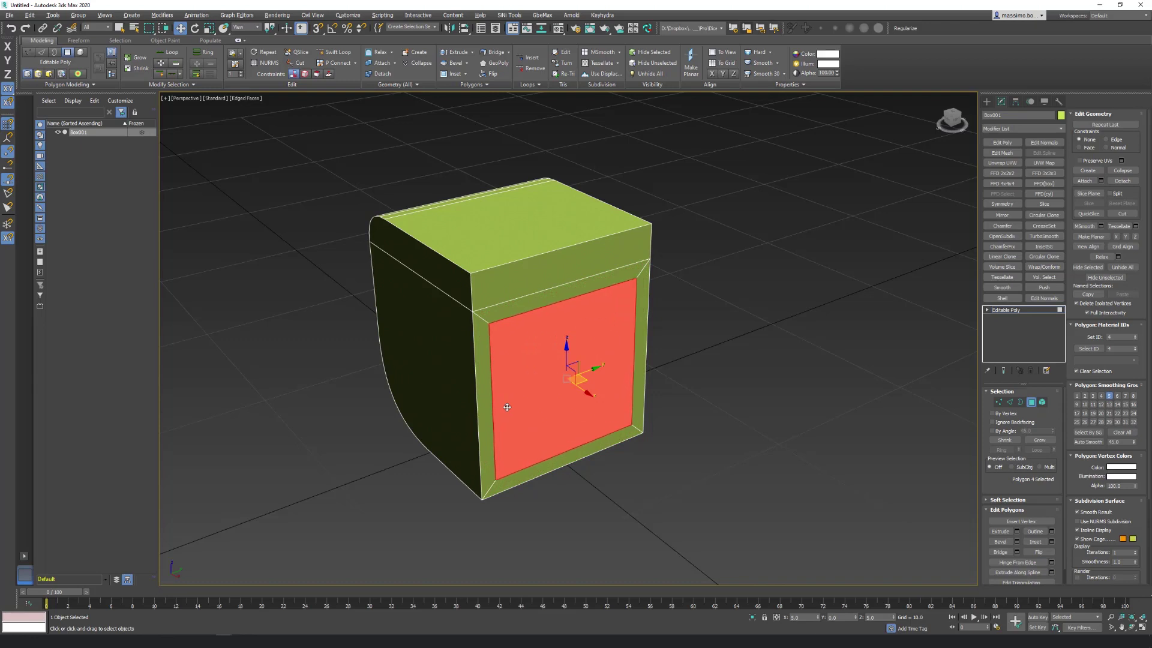
Step: Resize the inset so the front face becomes a small central square, then reframe the view
scroll(487, 381, "up", 3)
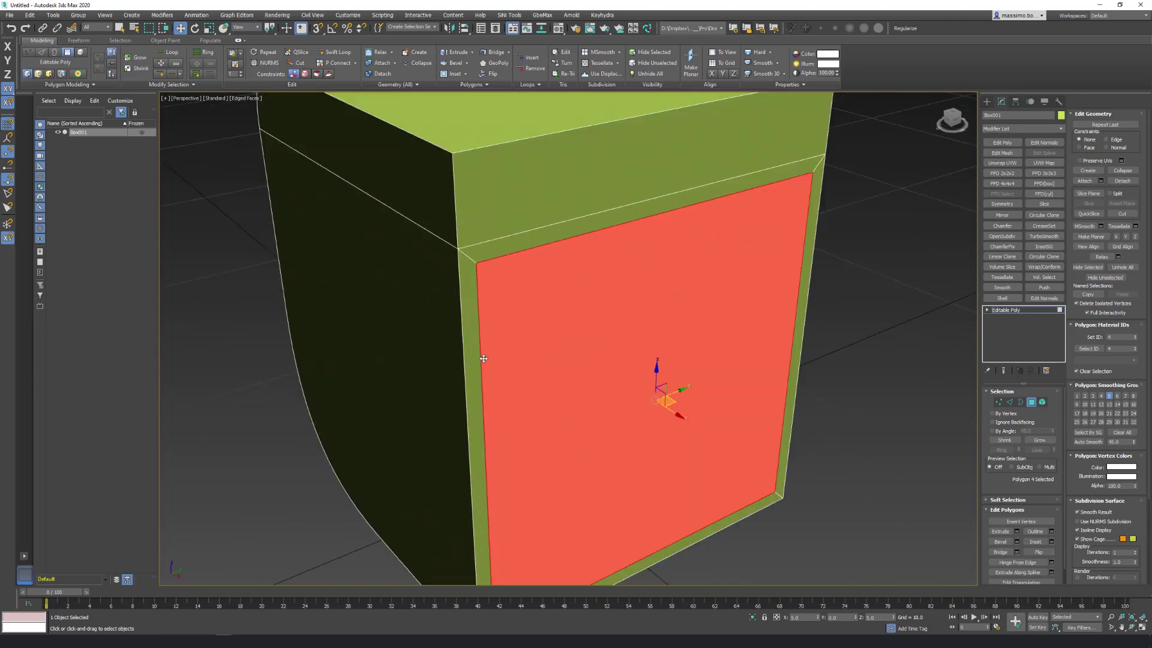
scroll(483, 358, "up", 3)
left_click_drag(484, 358, 484, 358)
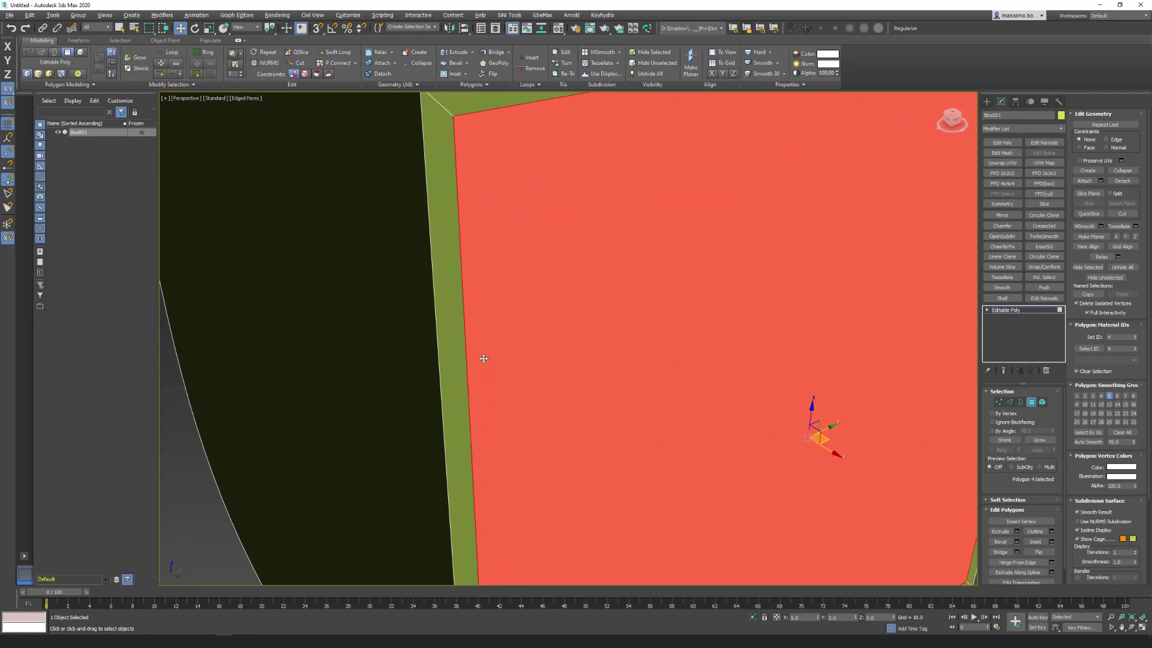
scroll(483, 359, "down", 5)
scroll(484, 358, "down", 2)
left_click_drag(483, 358, 483, 358)
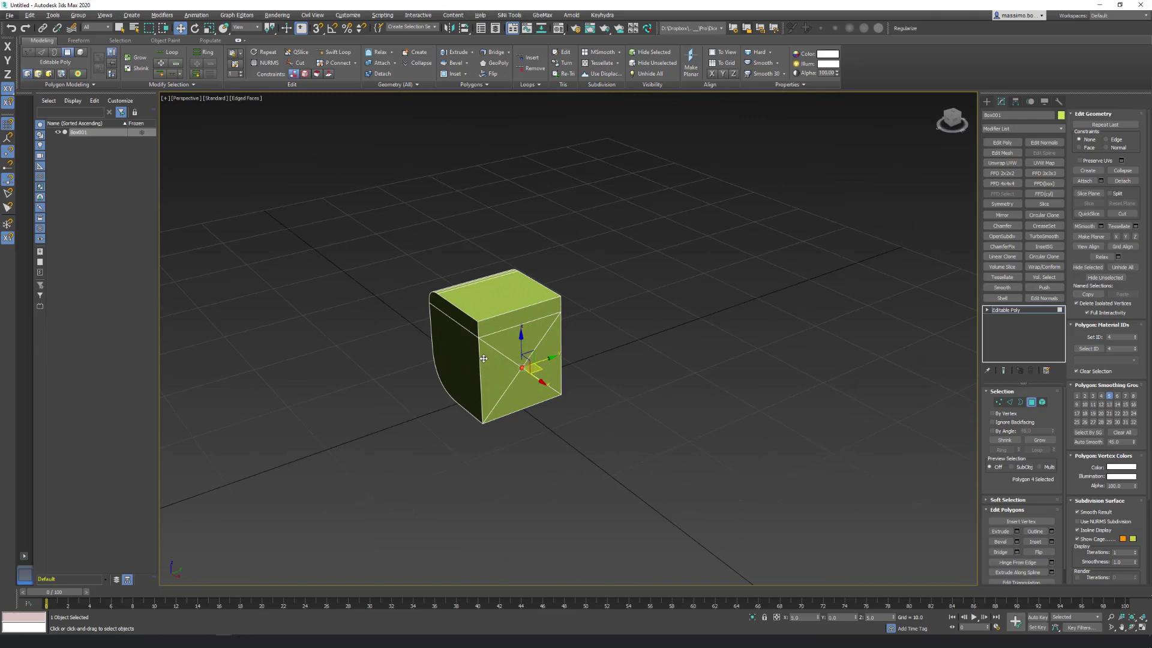
left_click_drag(484, 358, 368, 610)
middle_click_drag(429, 491, 494, 457)
middle_click_drag(551, 409, 515, 421)
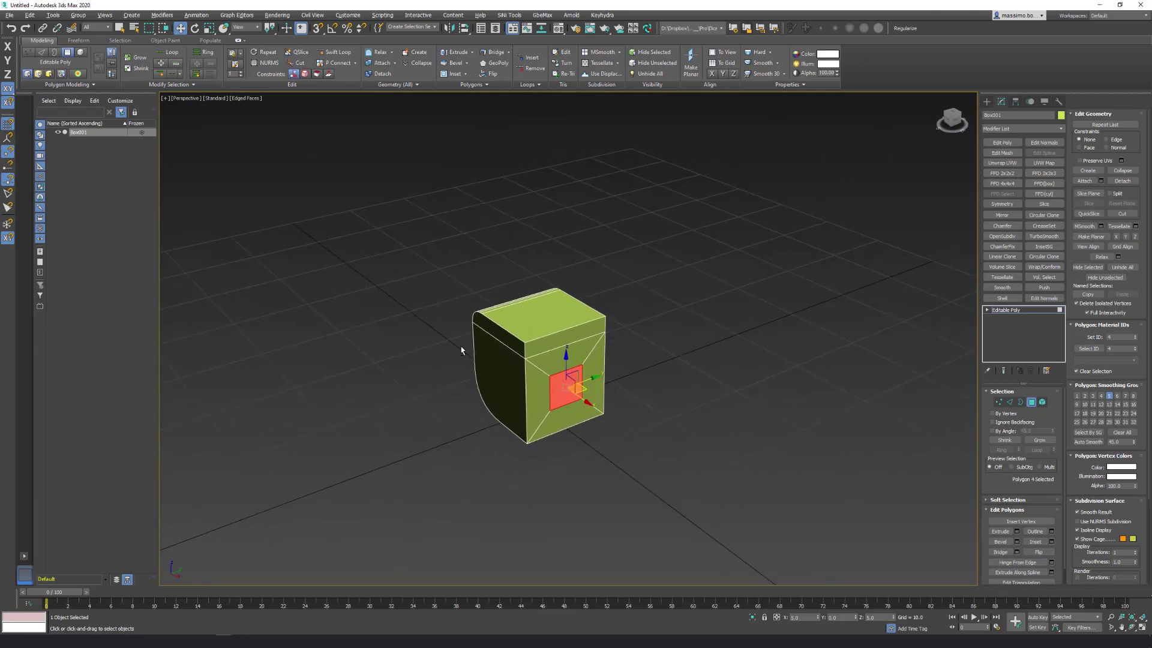
middle_click_drag(461, 350, 498, 334, "alt")
left_click(602, 15)
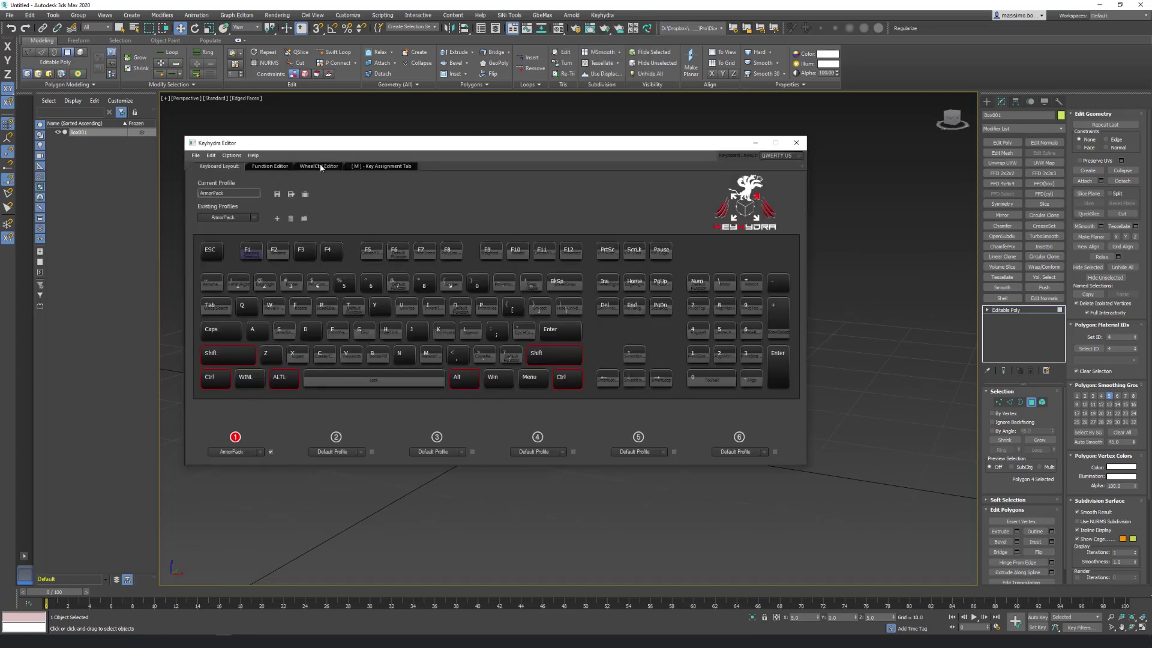
left_click(320, 166)
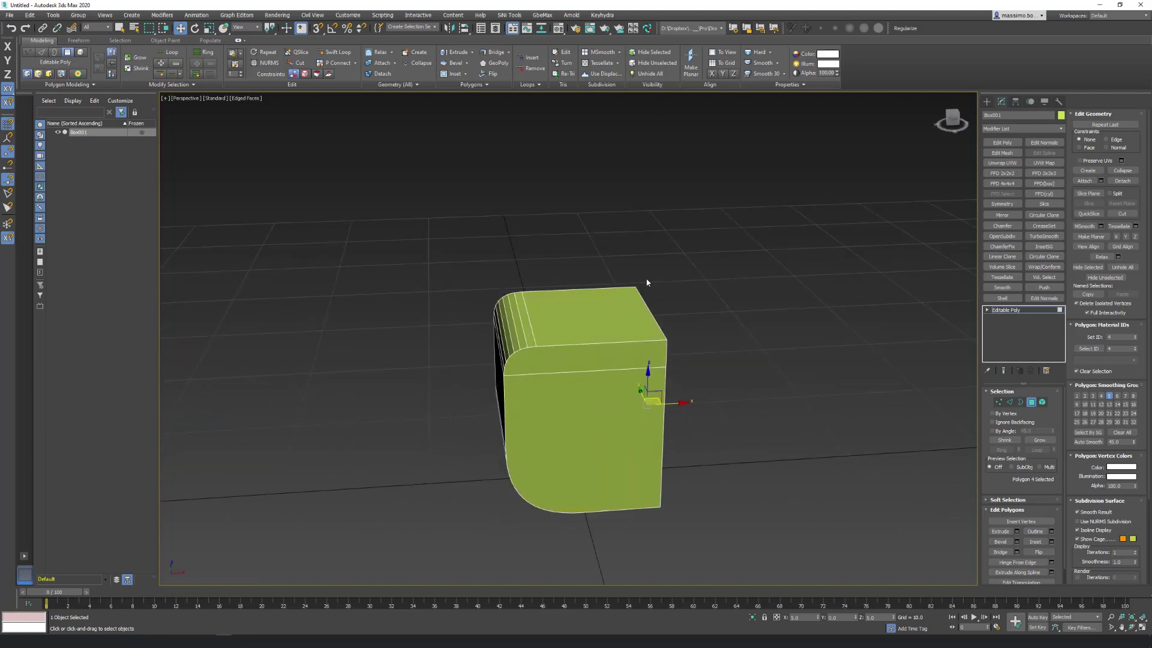
Step: Open the Keyhydra editor, try Default WheelEvents 1, then return to Default WheelEvents
left_click(604, 31)
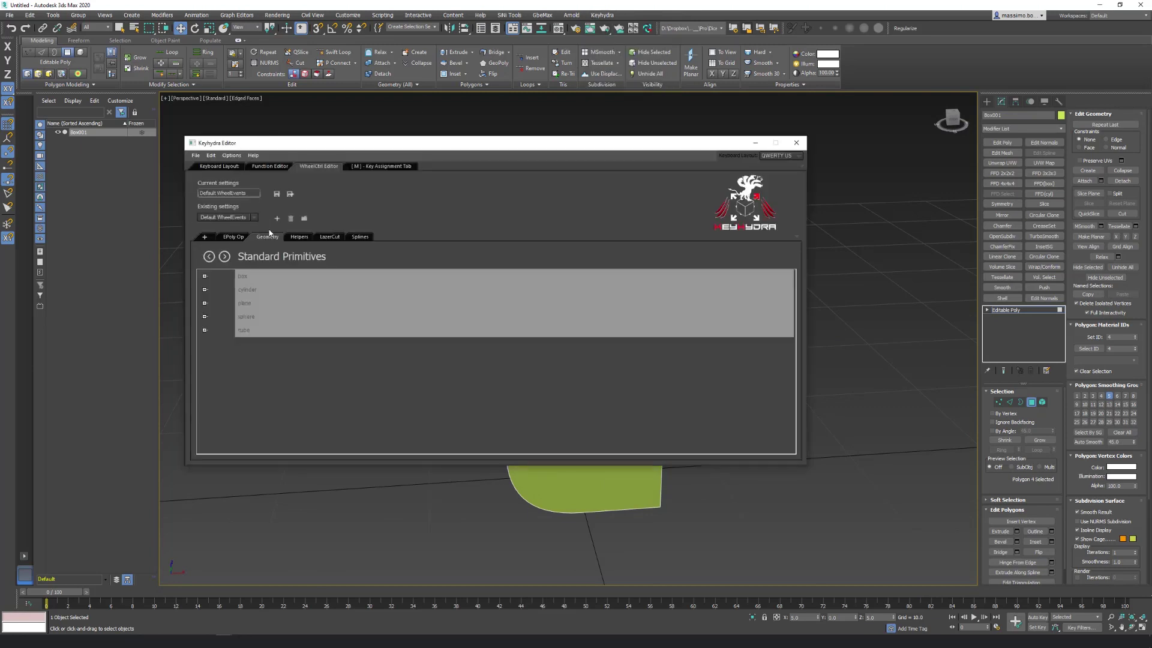
left_click(291, 219)
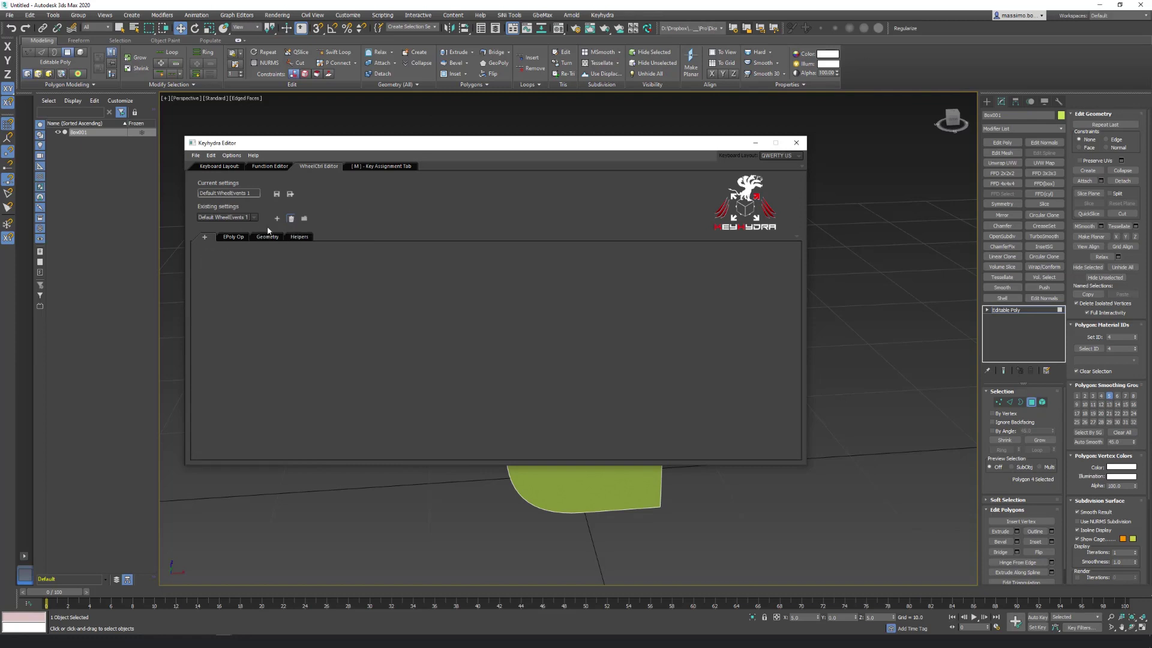
left_click(278, 219)
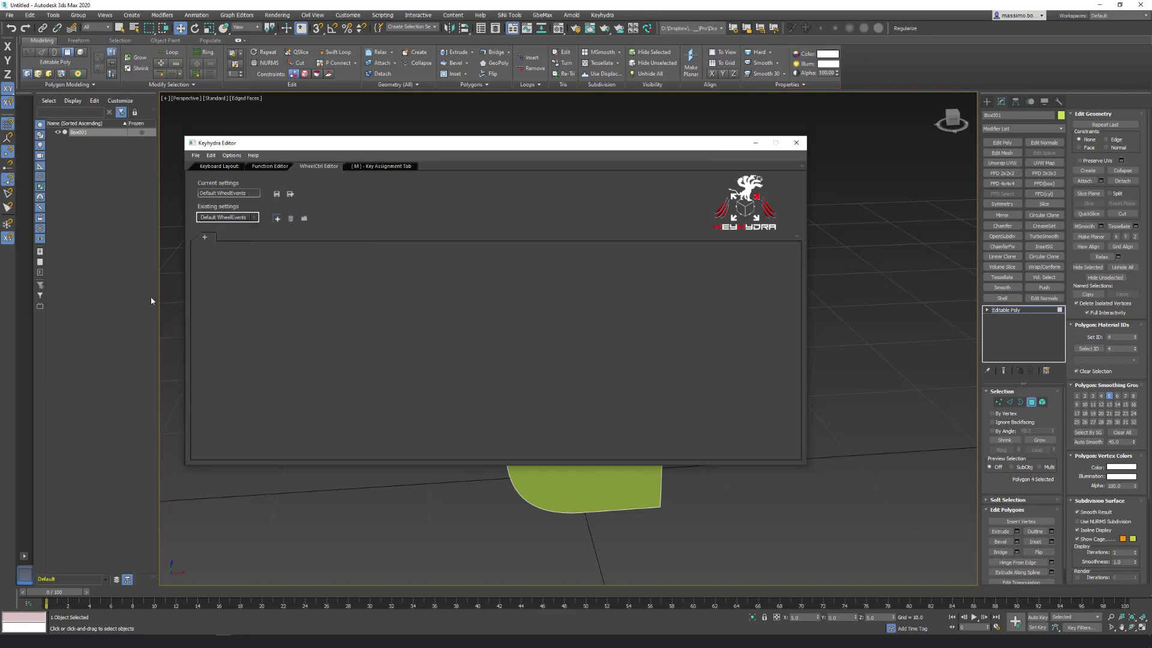